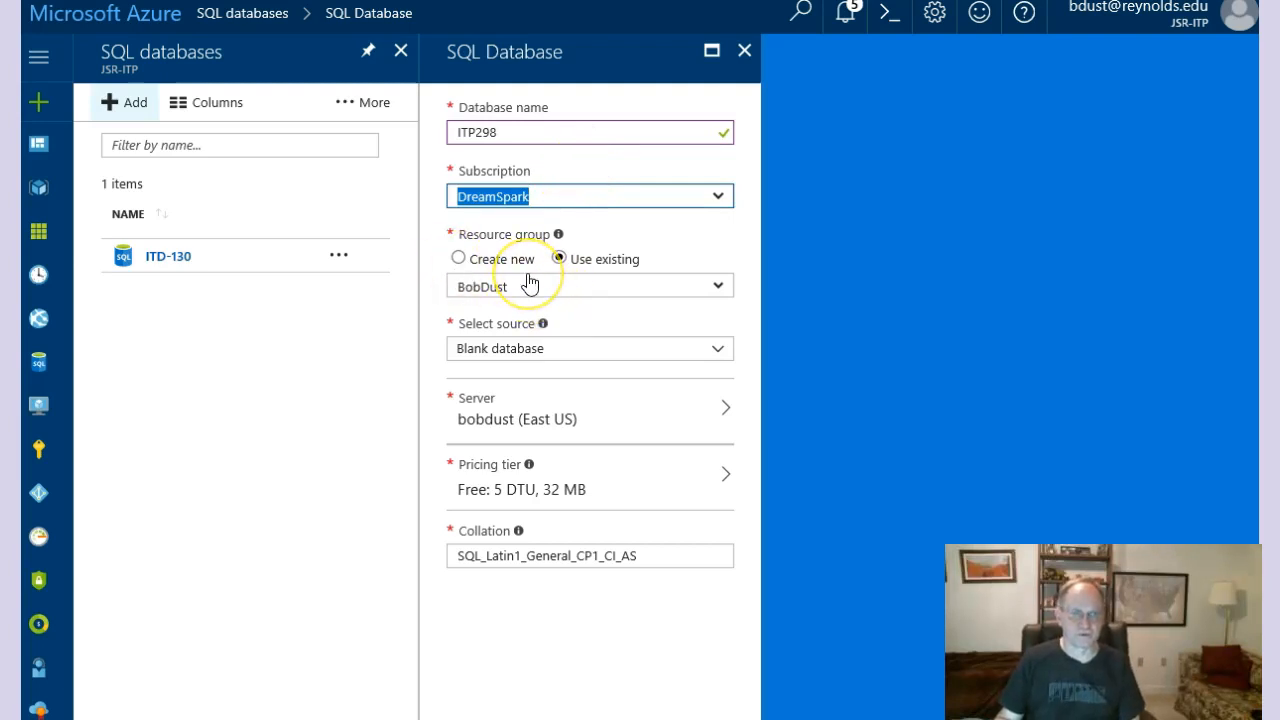
Step: Show the database source choices for the new ITP298 database
click(717, 352)
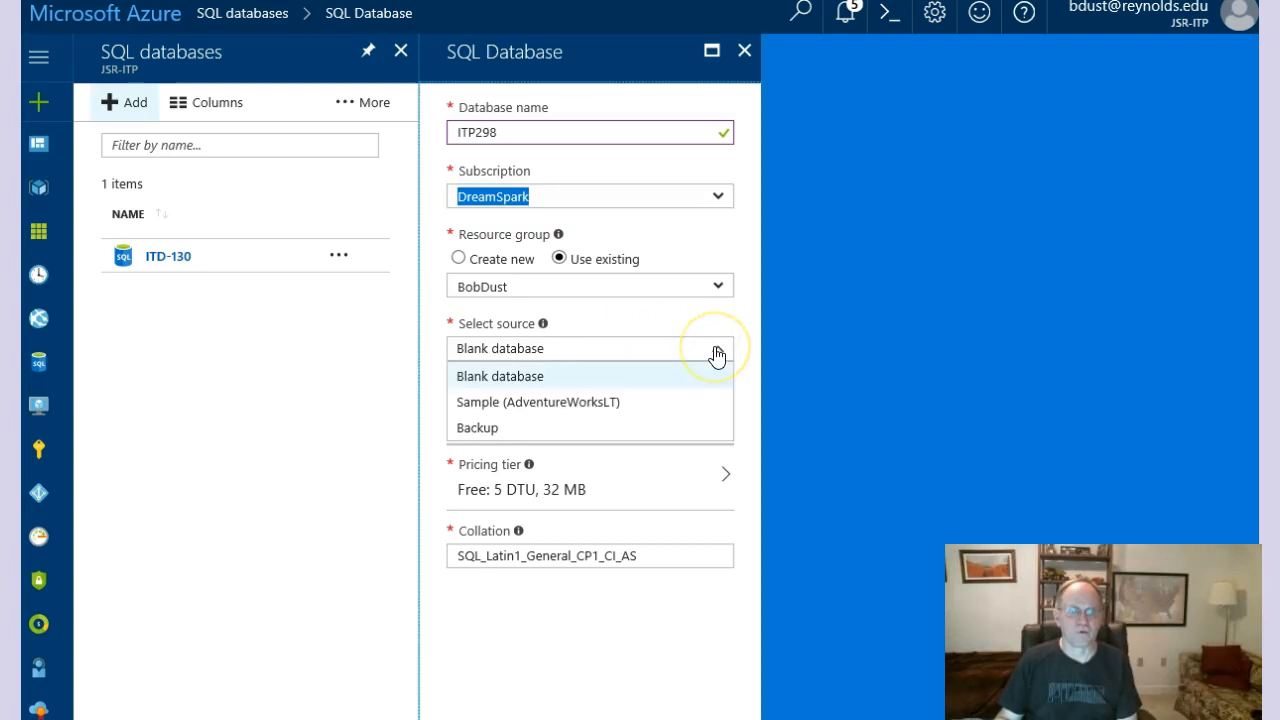
Step: Keep Blank database as source, pin ITP298 to the dashboard, try Create, then open the server choices
click(575, 358)
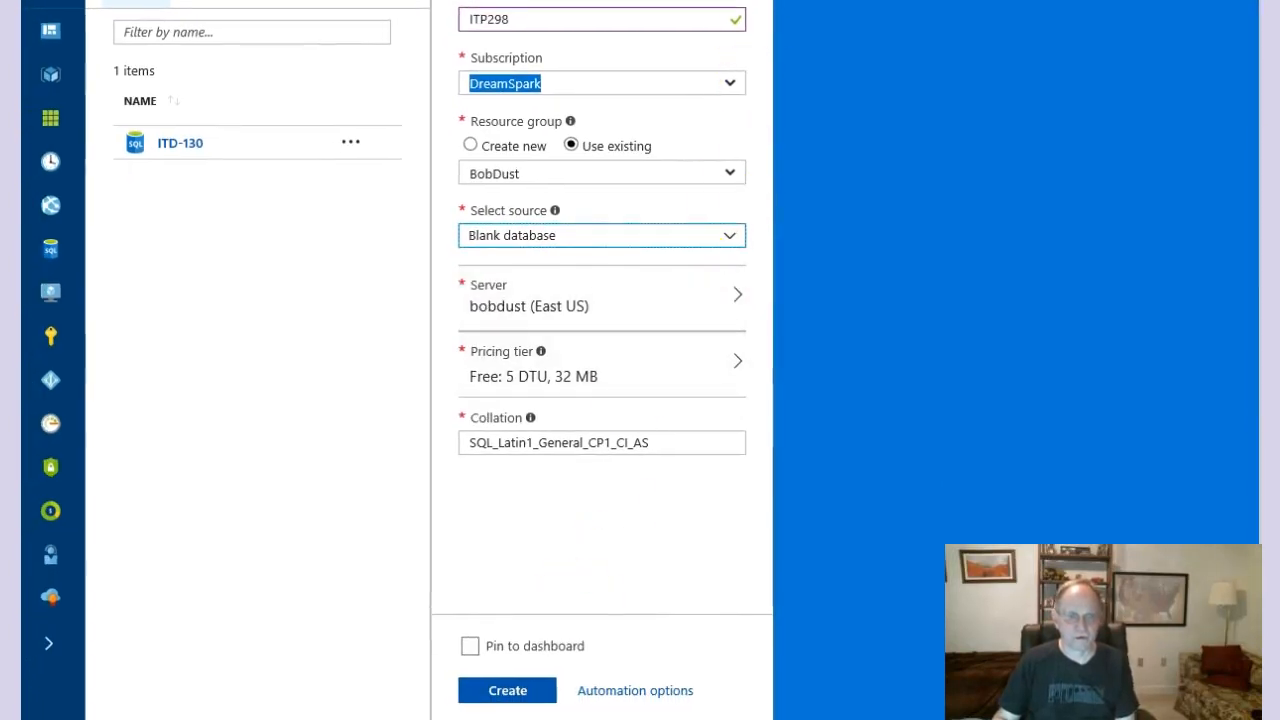
click(472, 648)
click(503, 696)
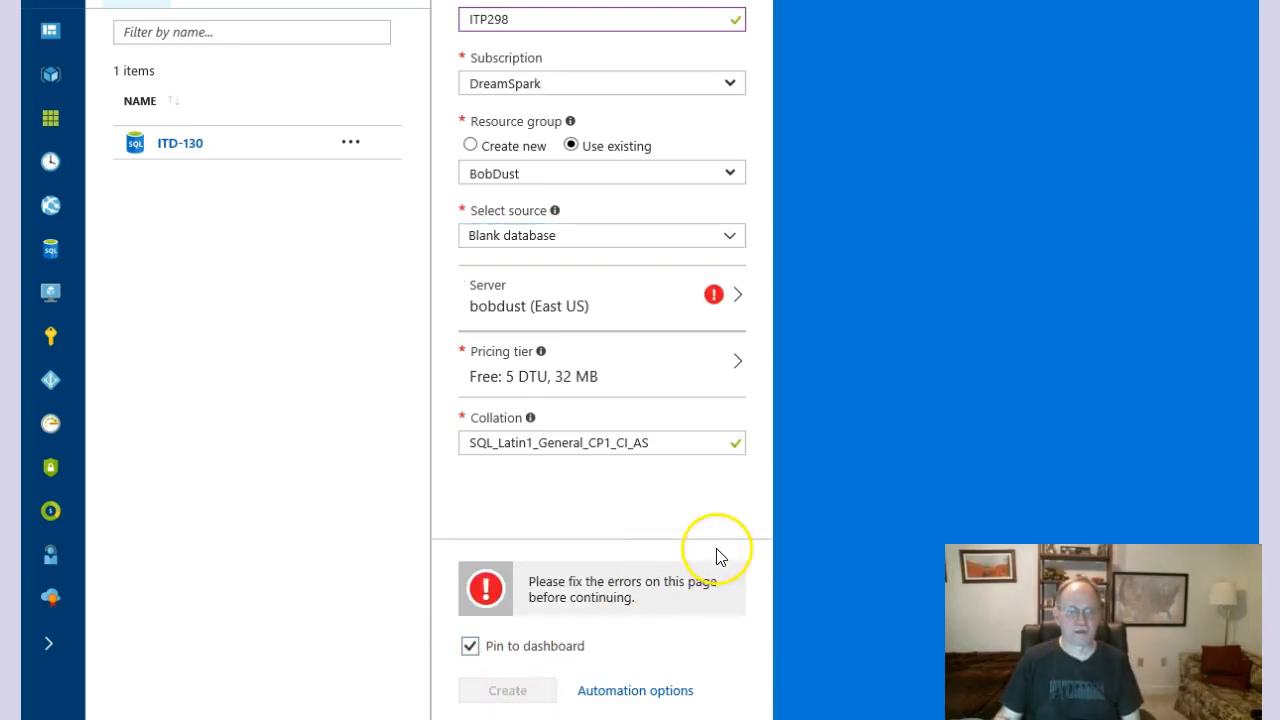
click(727, 295)
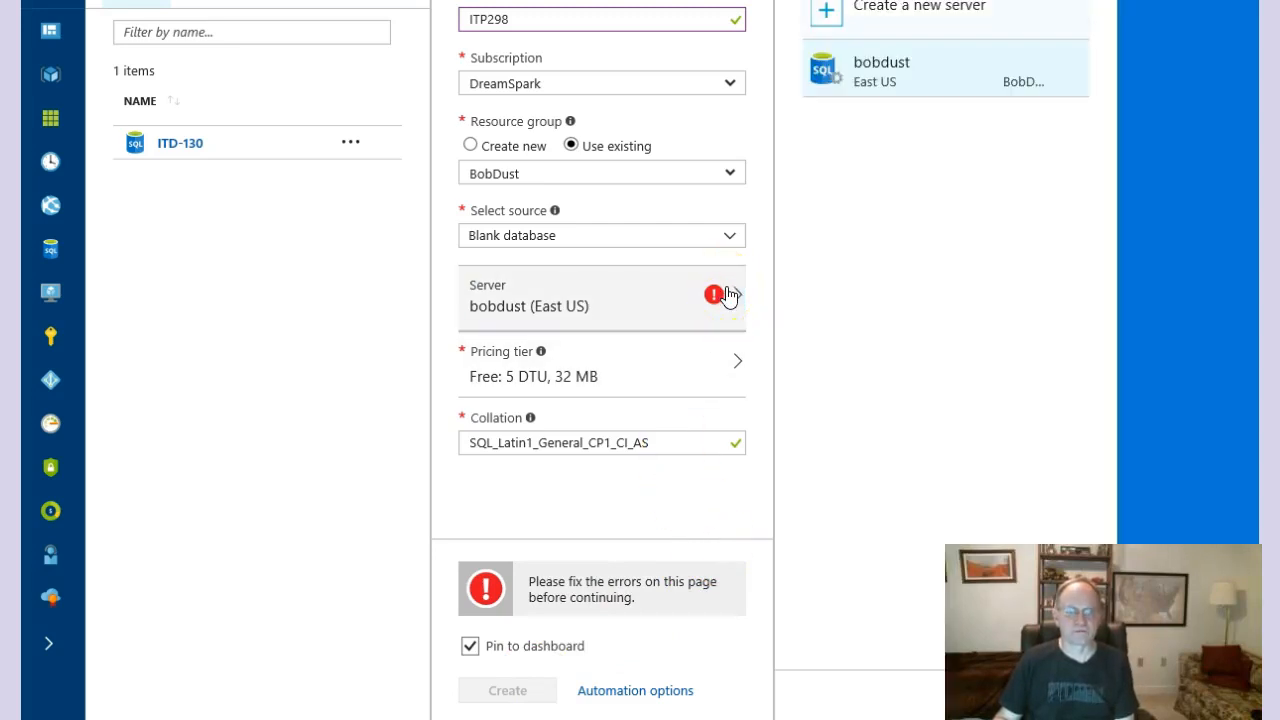
Step: Start a new server named itp2989 with an admin login and confirmed password
click(829, 20)
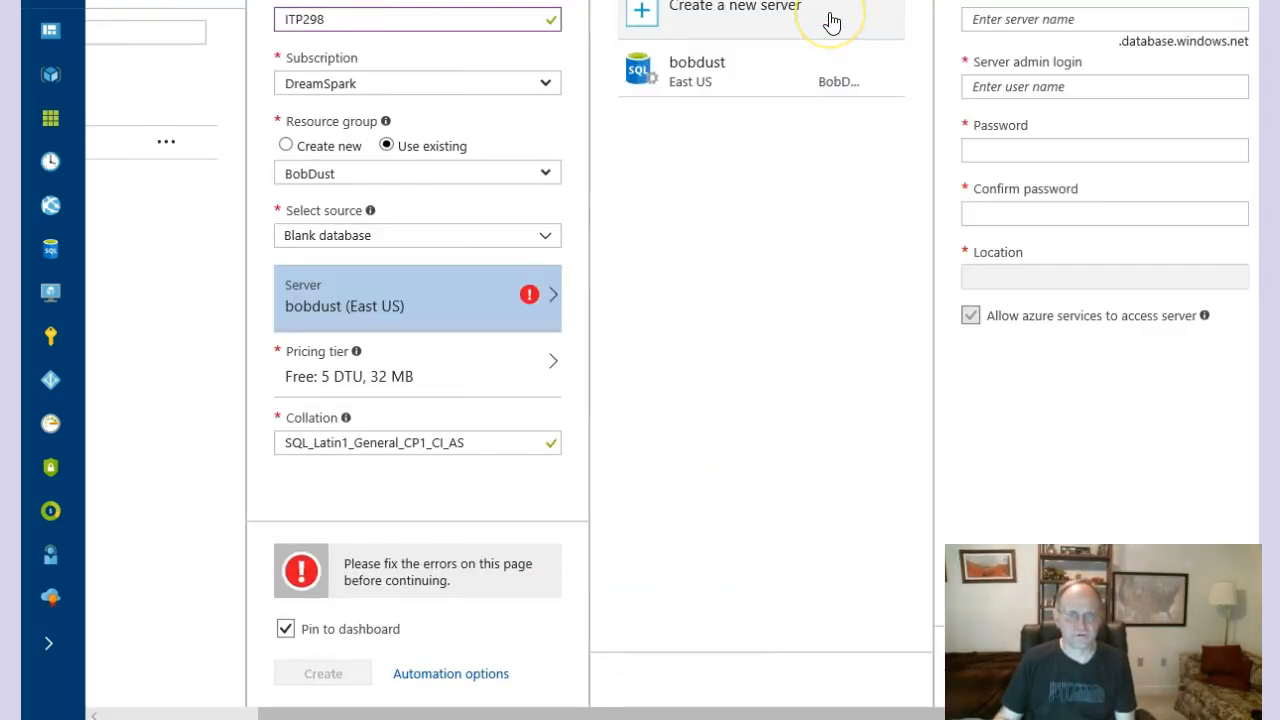
click(1003, 20)
click(1125, 20)
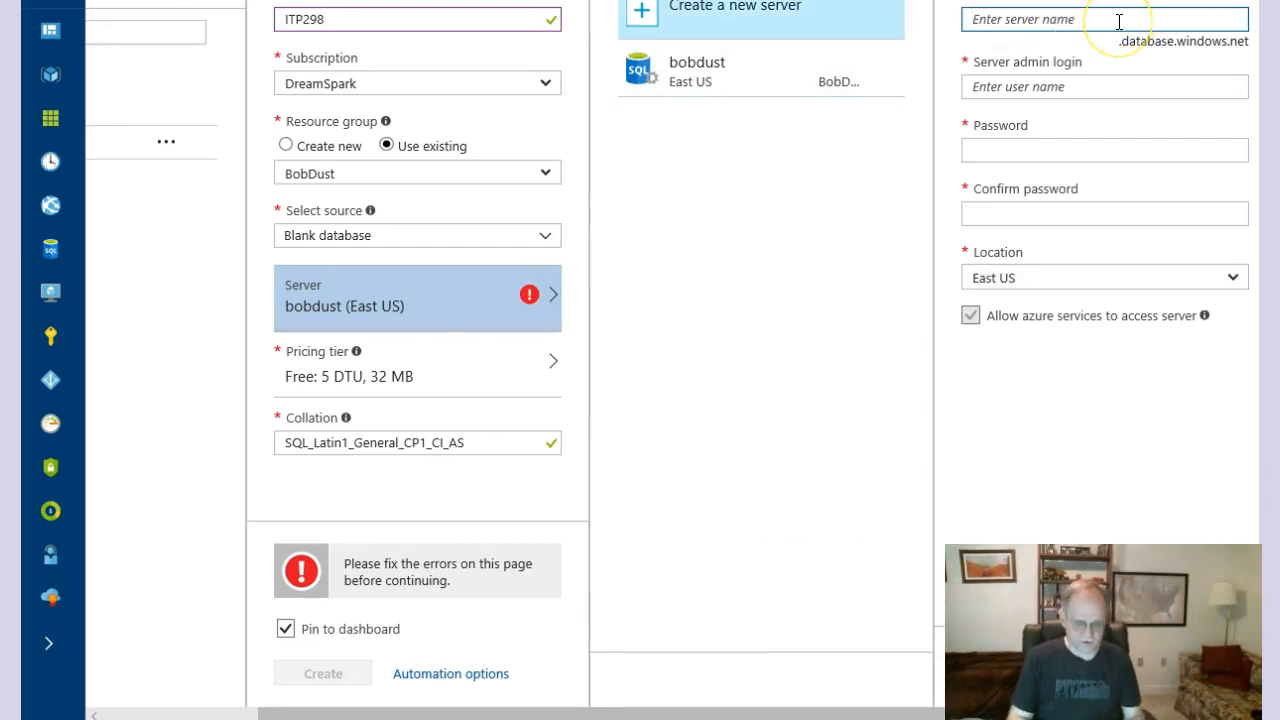
text(itp2989)
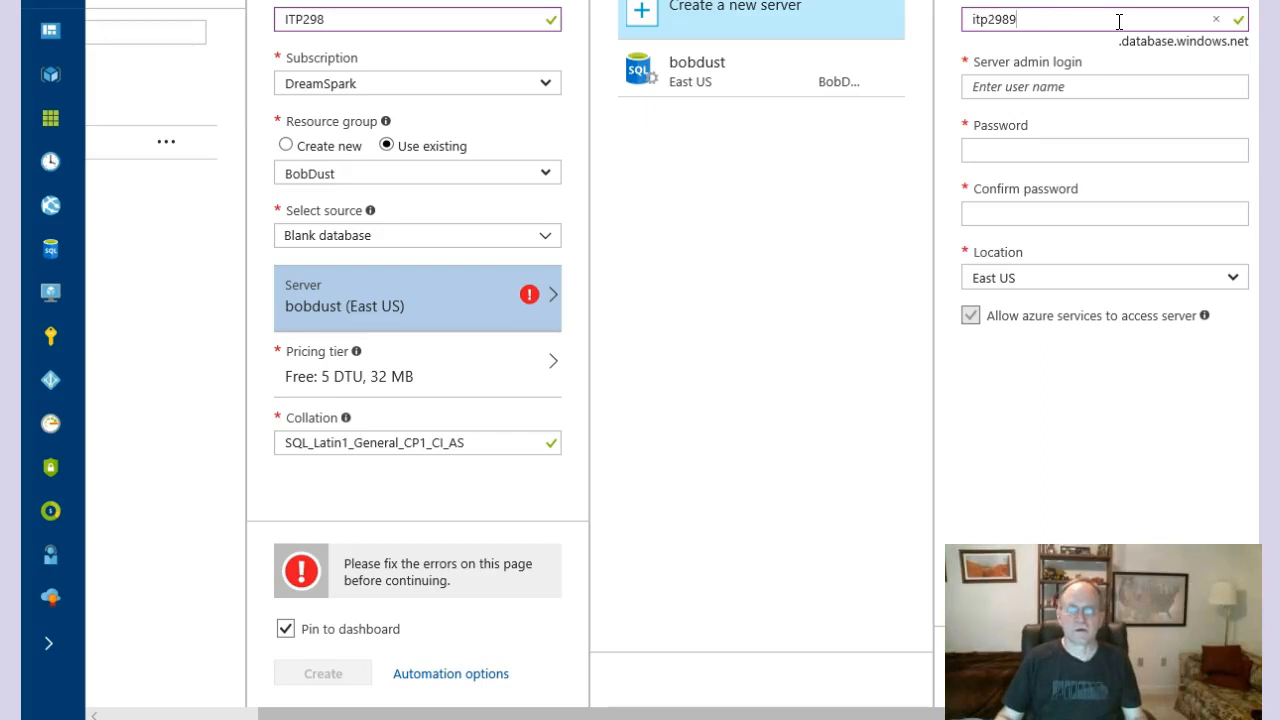
click(1090, 87)
text(BobDust)
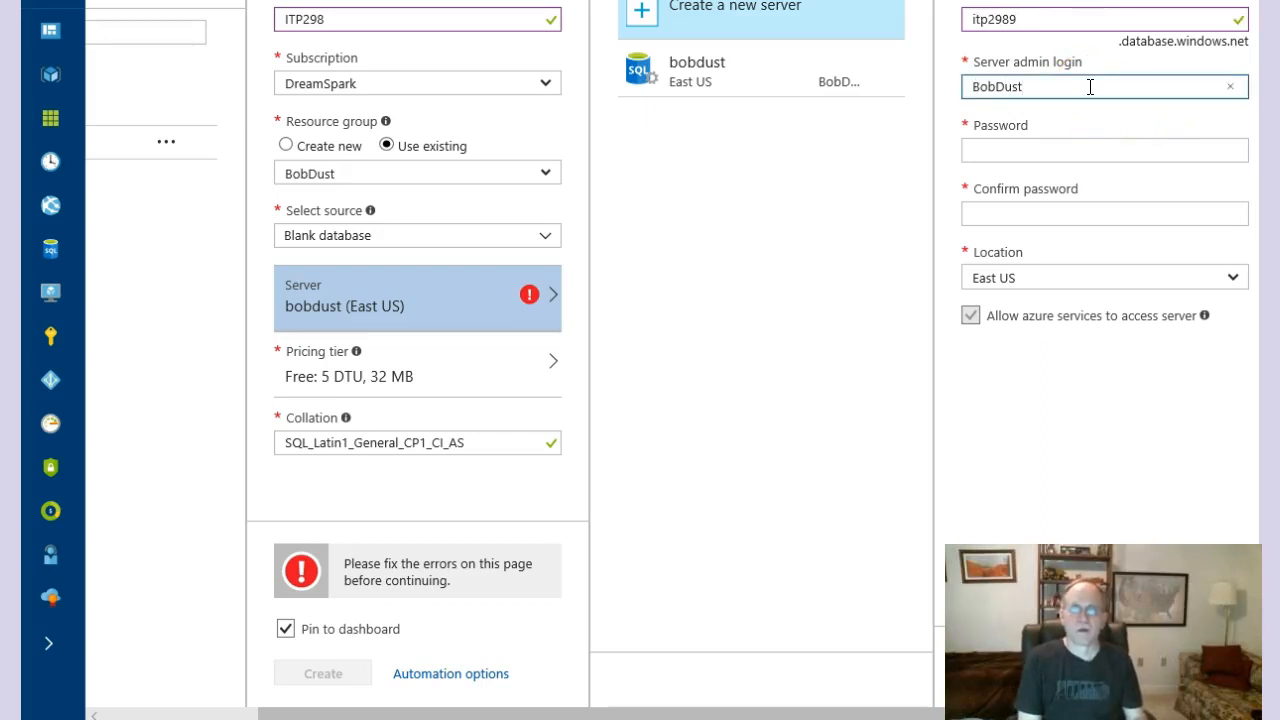
key(Tab)
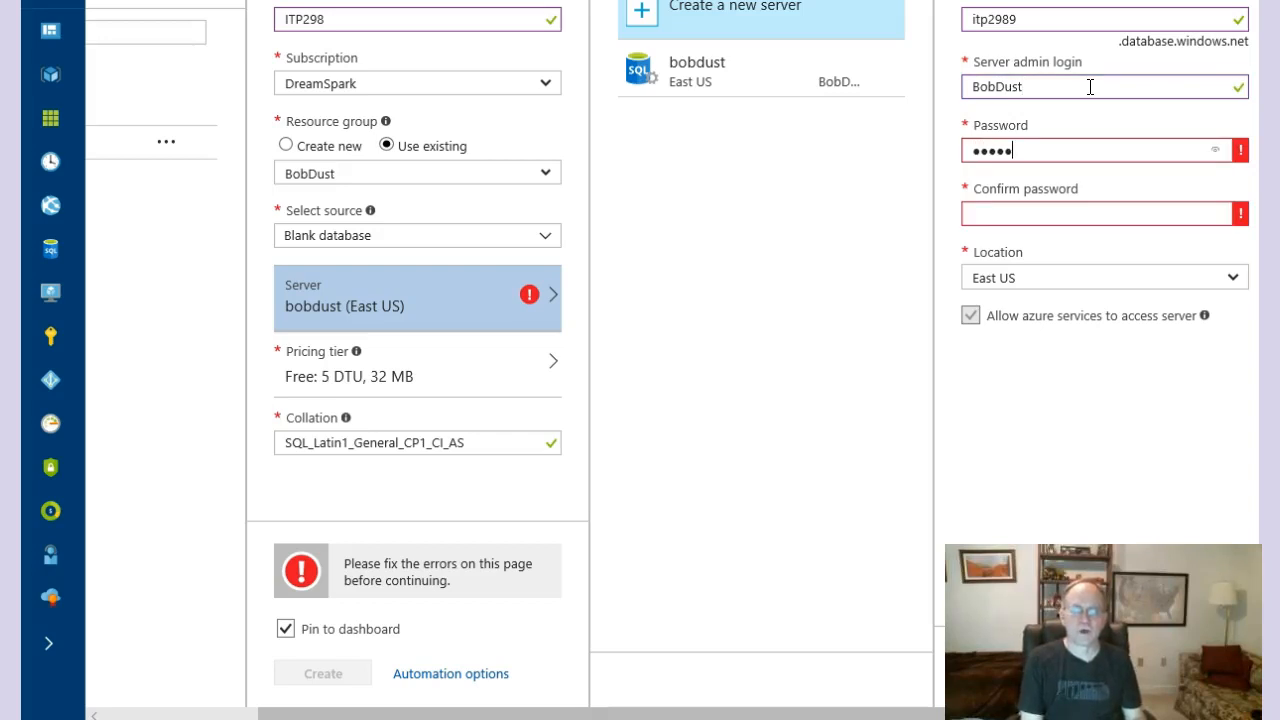
key(Tab)
text(P)
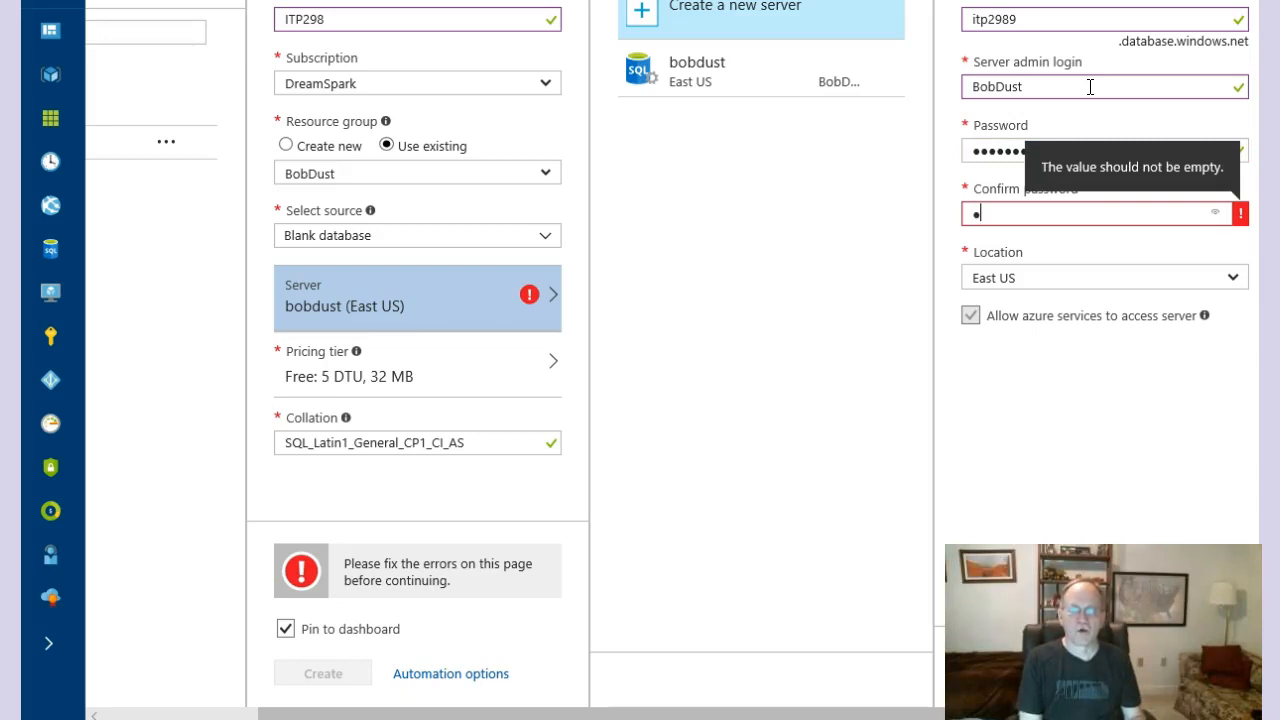
text(•••••••)
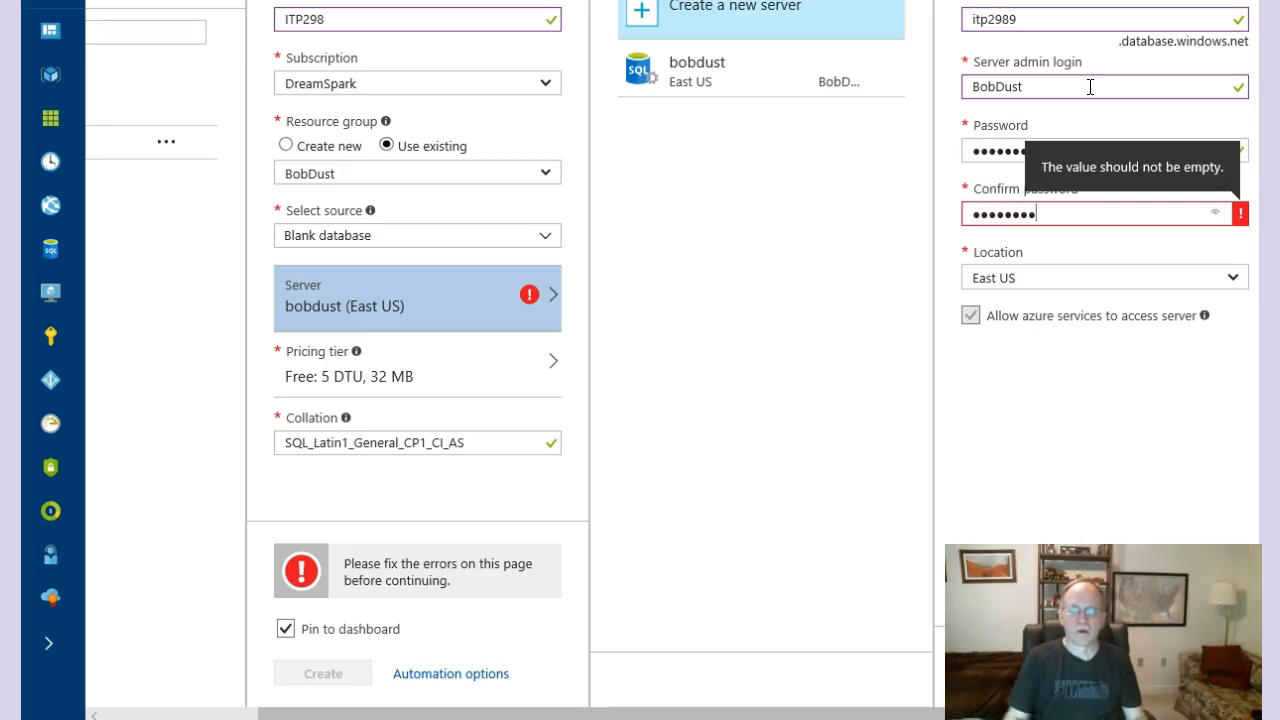
key(Tab)
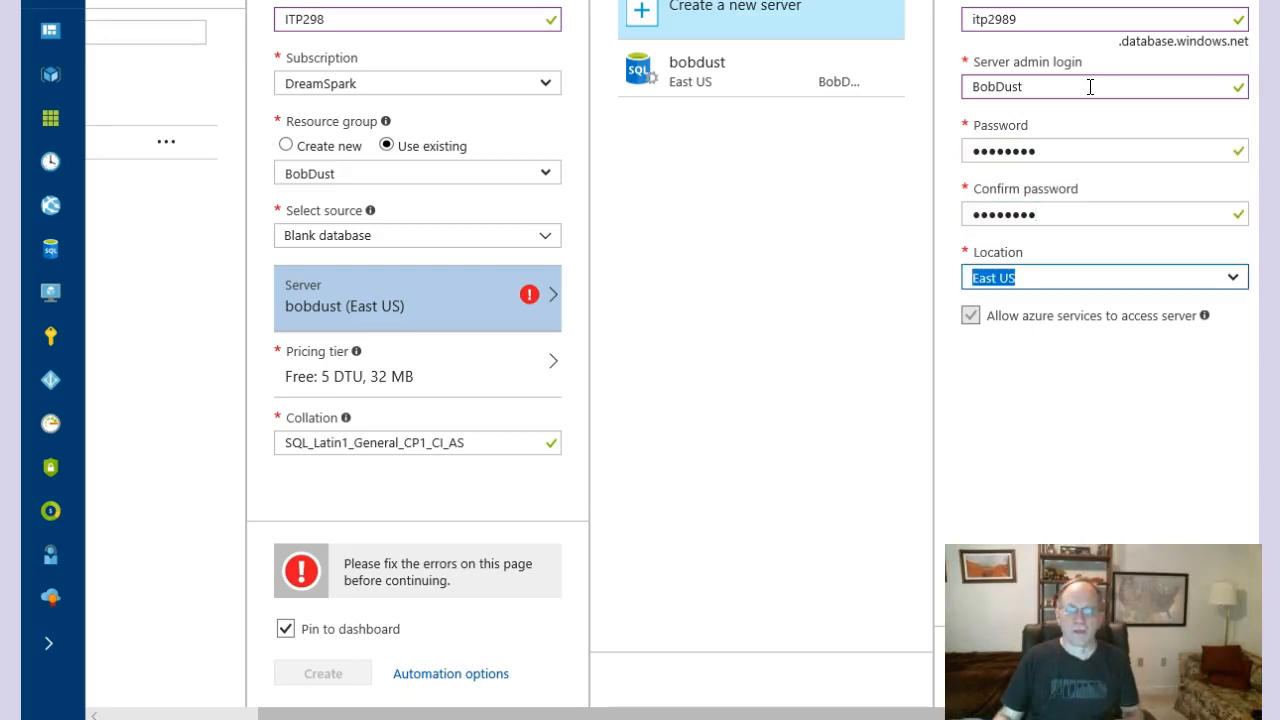
Step: Place the itp2989 server in East US 2 and confirm it for the database
click(1231, 280)
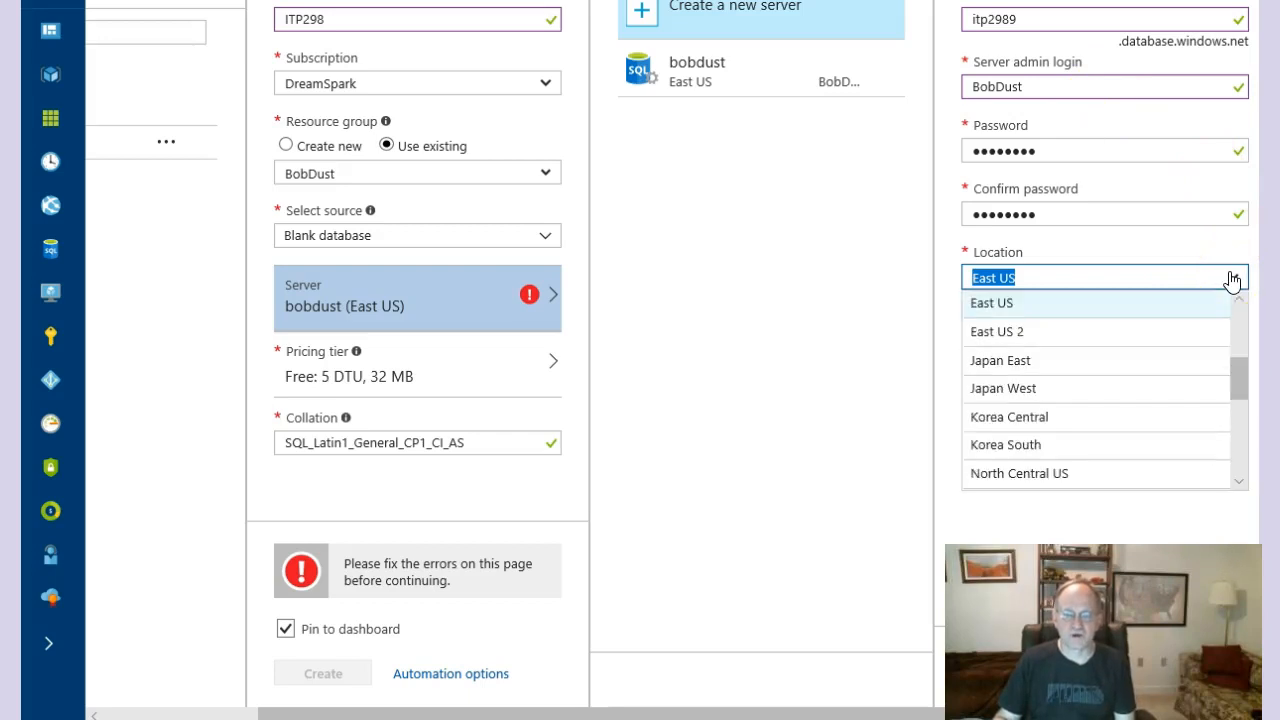
click(997, 333)
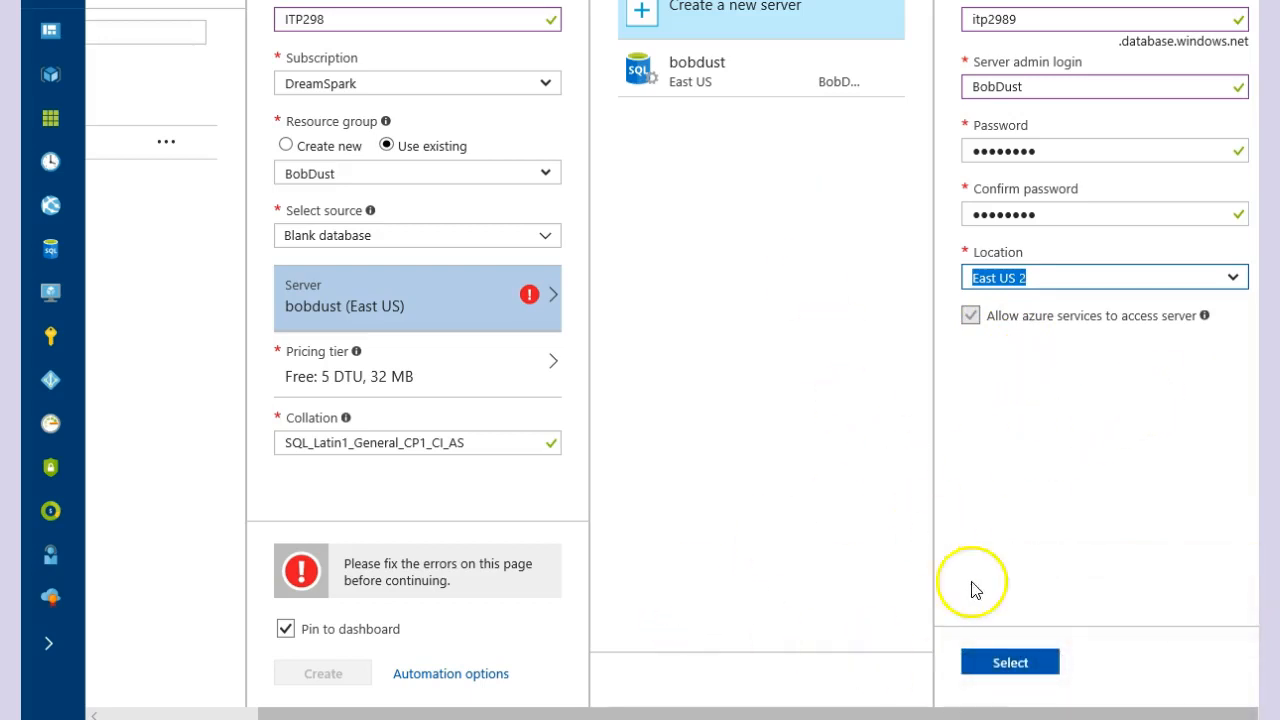
click(1010, 663)
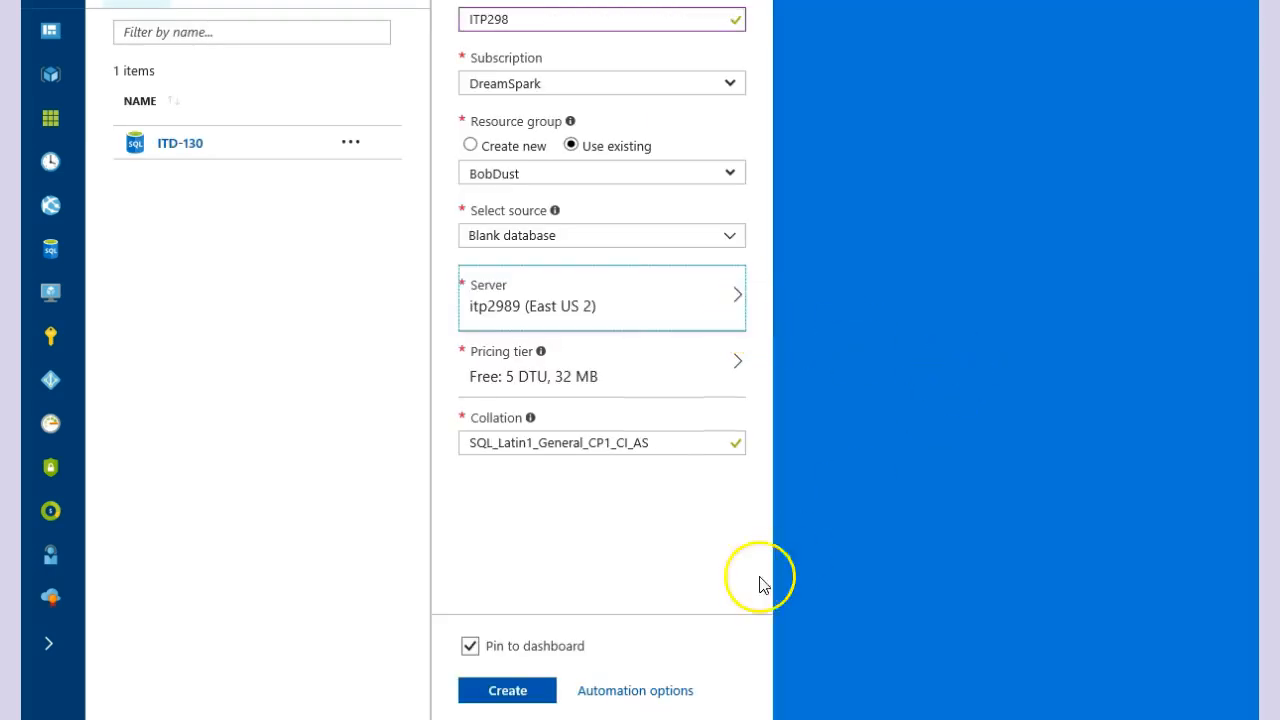
Step: Create ITP298 and, once deployed, list SQL databases showing it online on itp2989
click(499, 692)
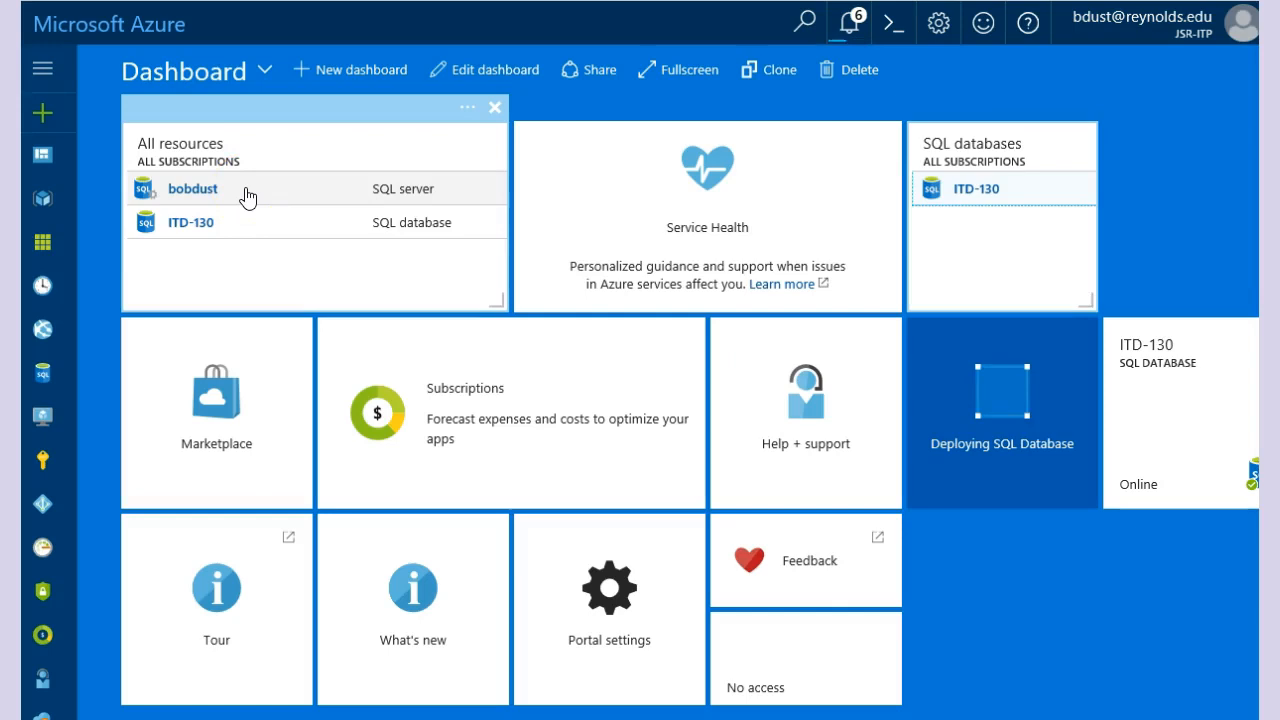
click(191, 196)
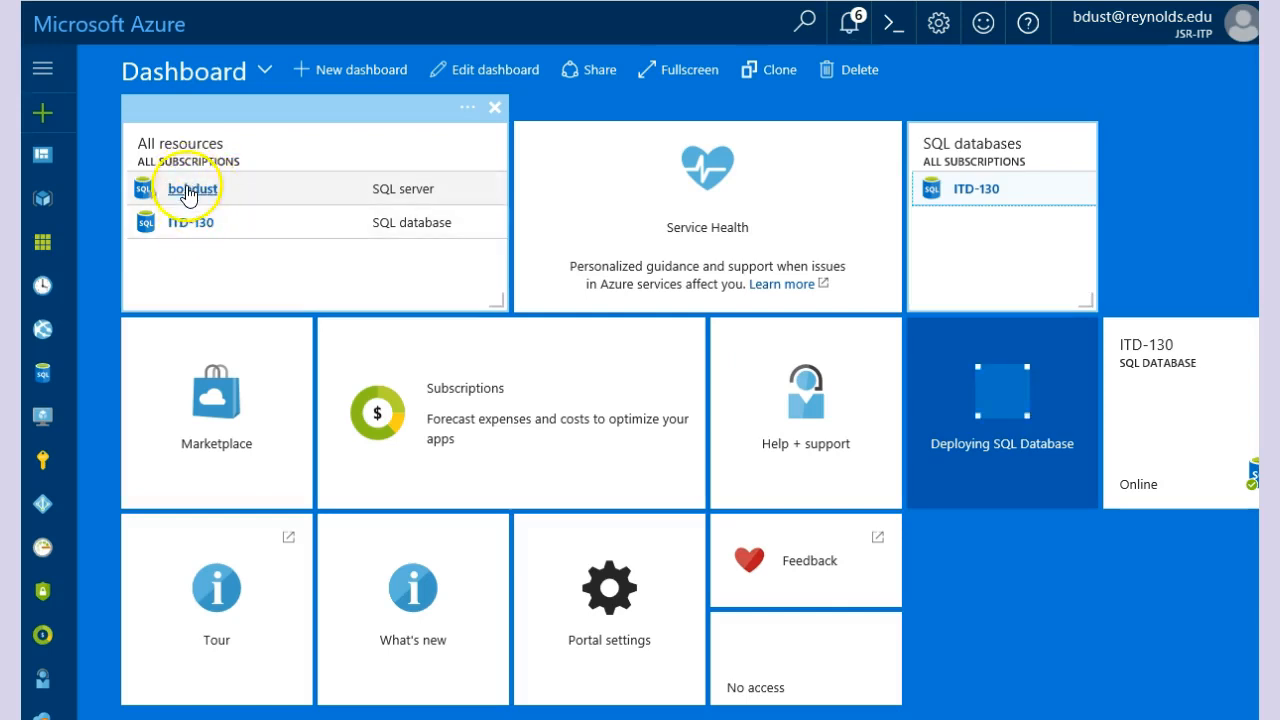
click(188, 197)
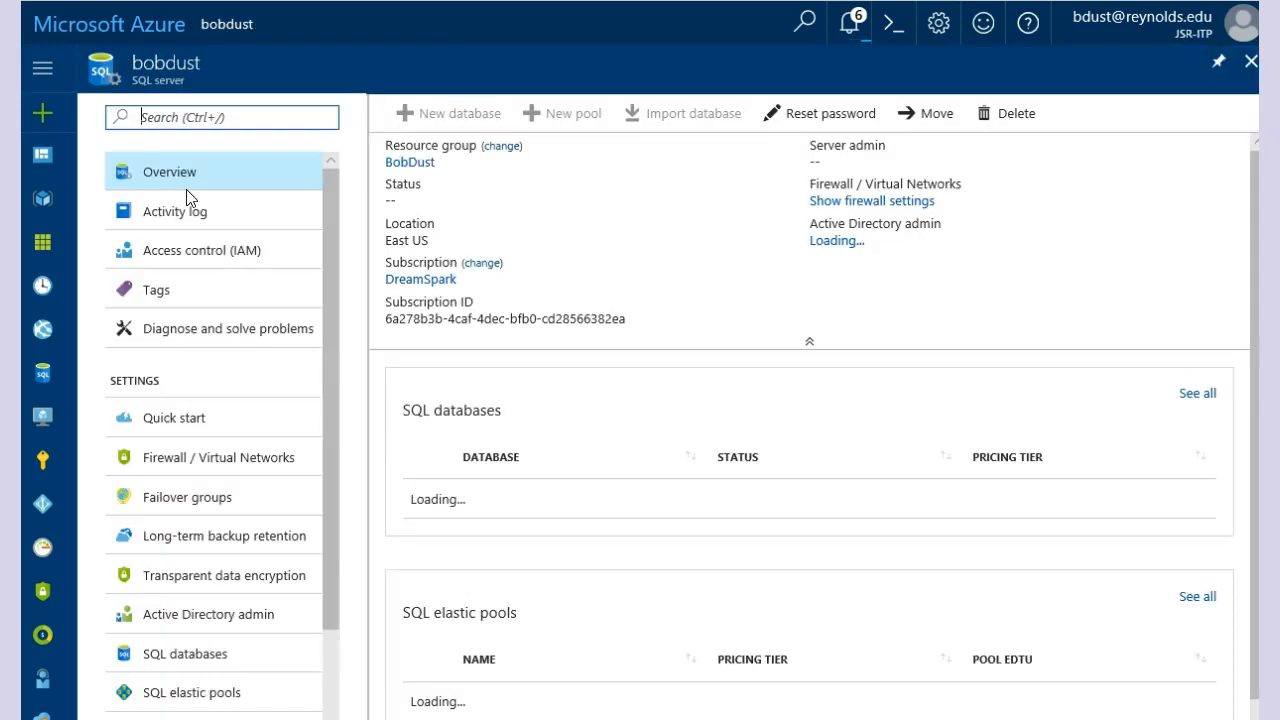
click(505, 434)
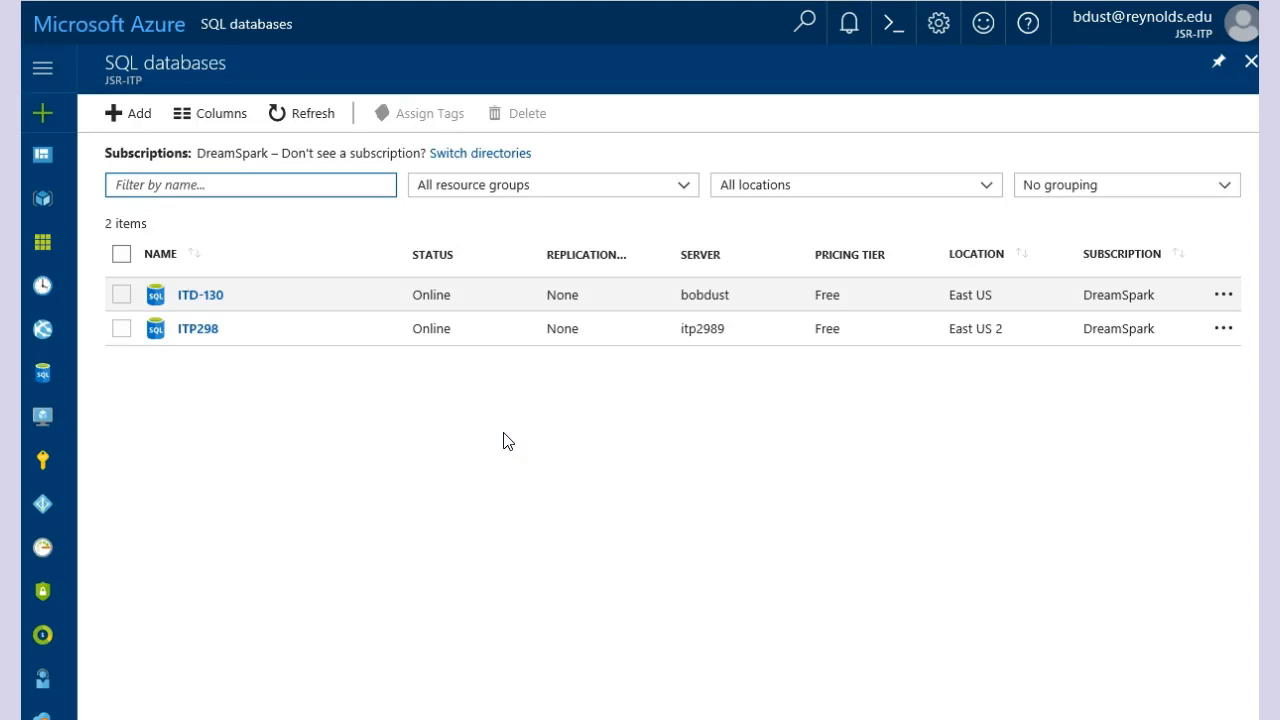
Step: Copy ITP298's ADO.NET connection string, then reopen the database's overview
click(196, 329)
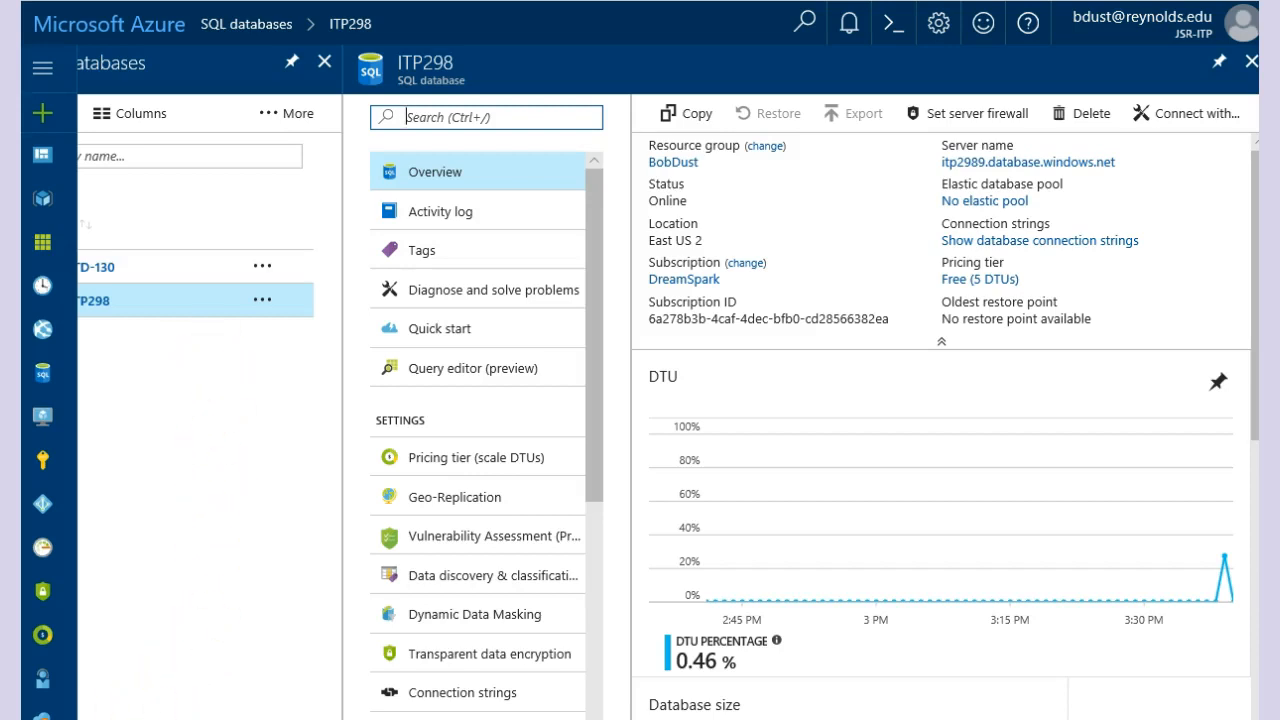
click(1017, 244)
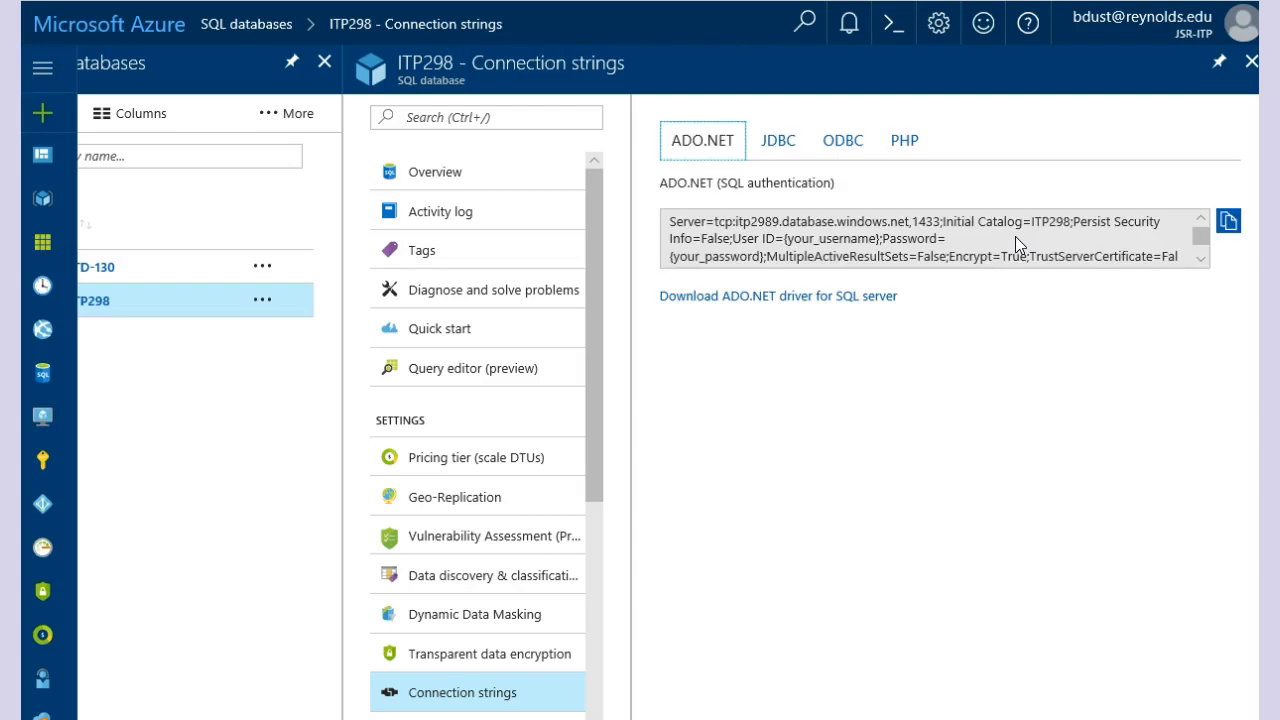
click(1229, 222)
click(1249, 62)
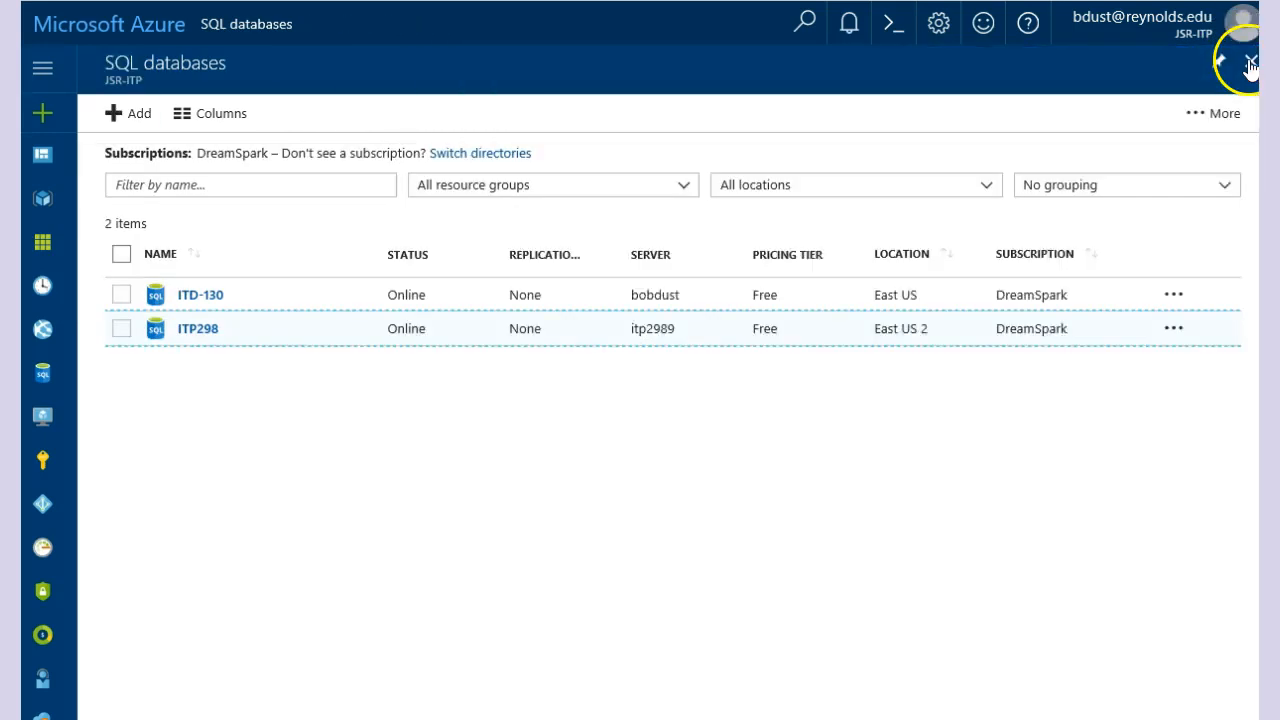
click(206, 330)
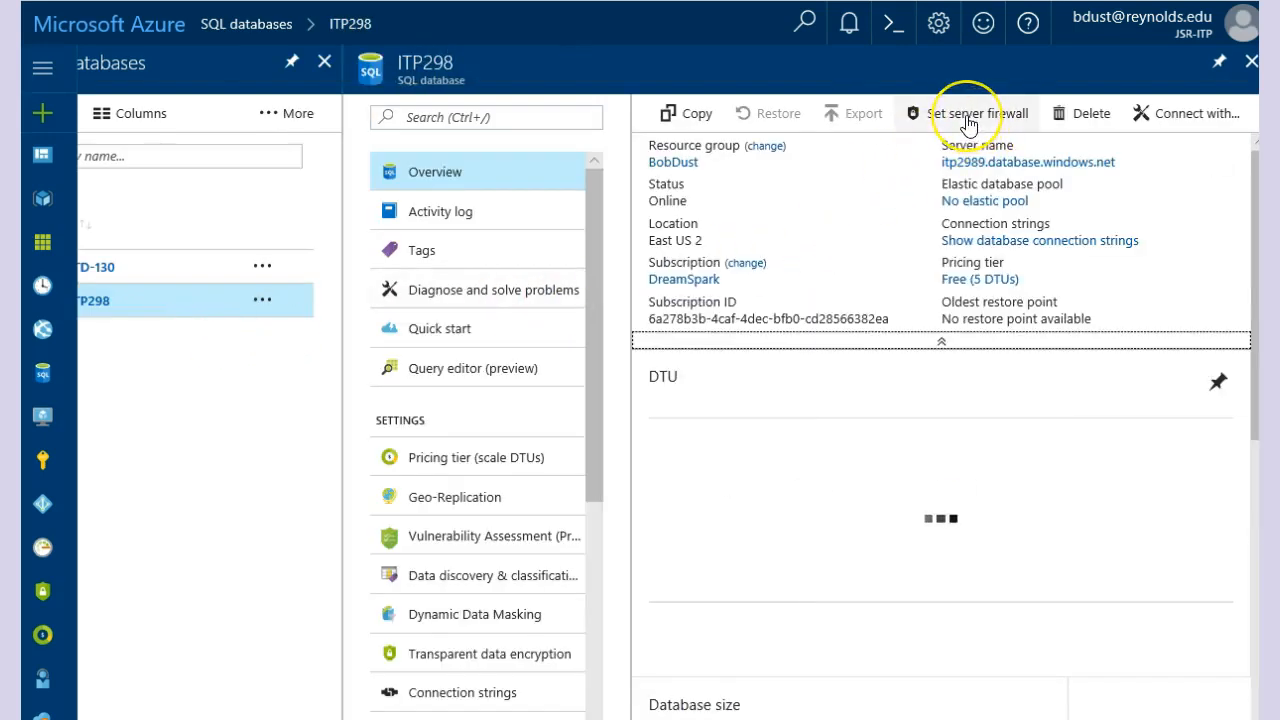
click(968, 122)
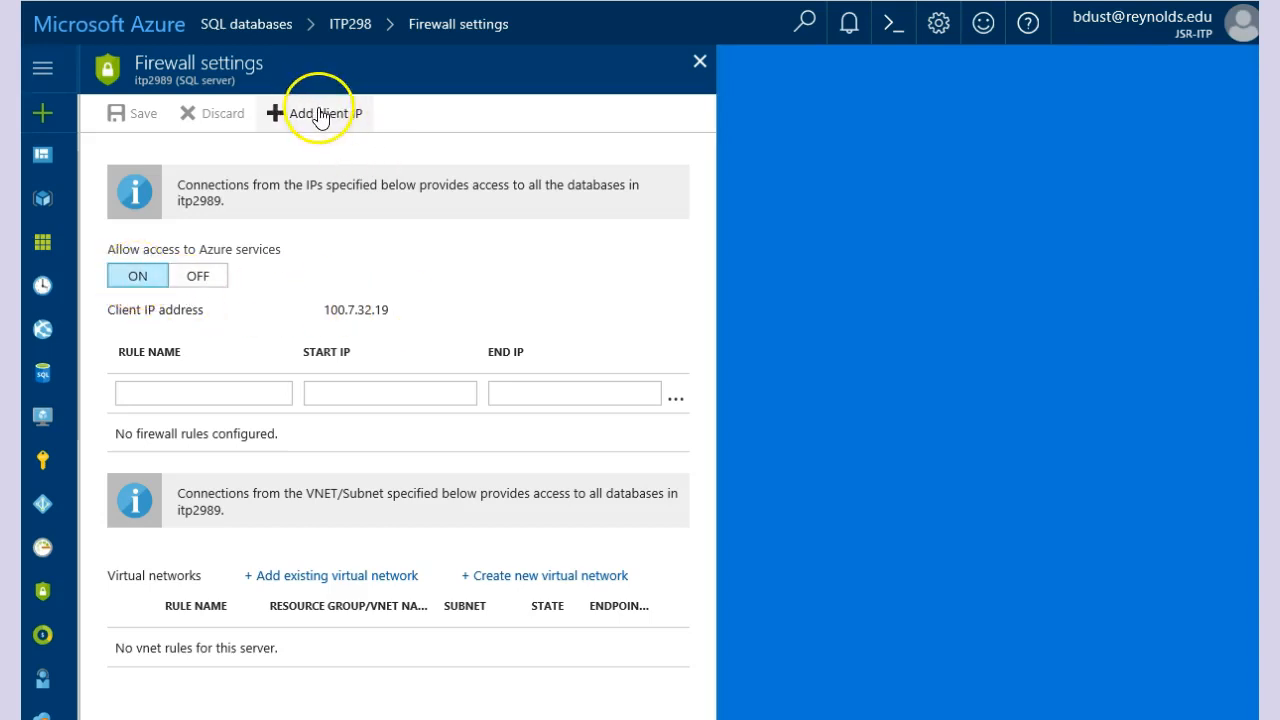
click(320, 115)
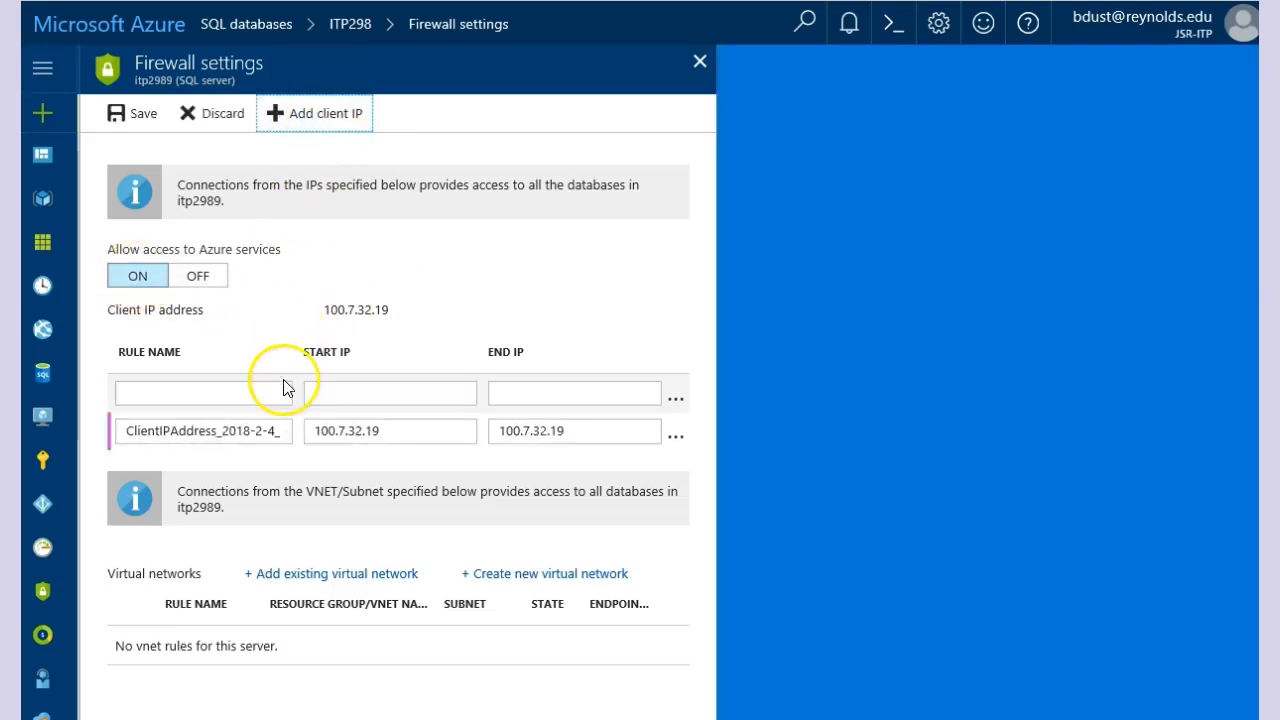
double_click(171, 430)
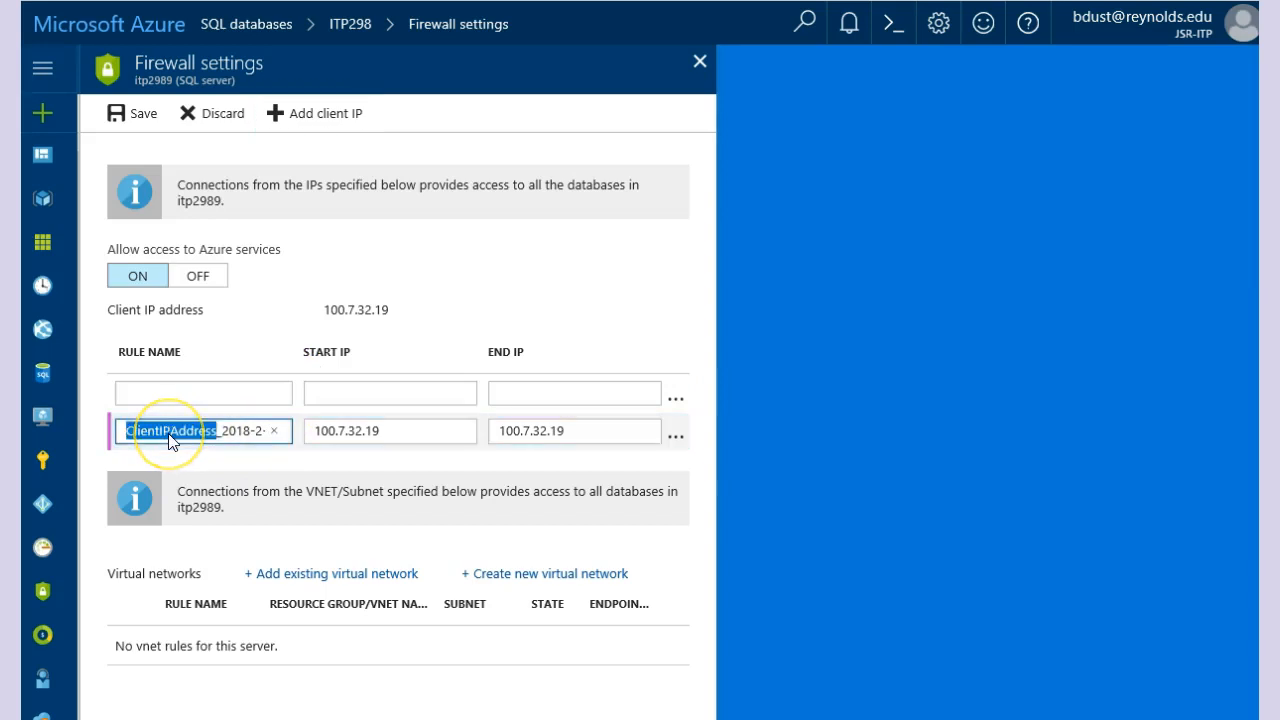
key(shift+Right)
key(shift+Right)
key(shift+Right)
key(shift+Right)
key(shift+Right)
key(shift+End)
text(Home)
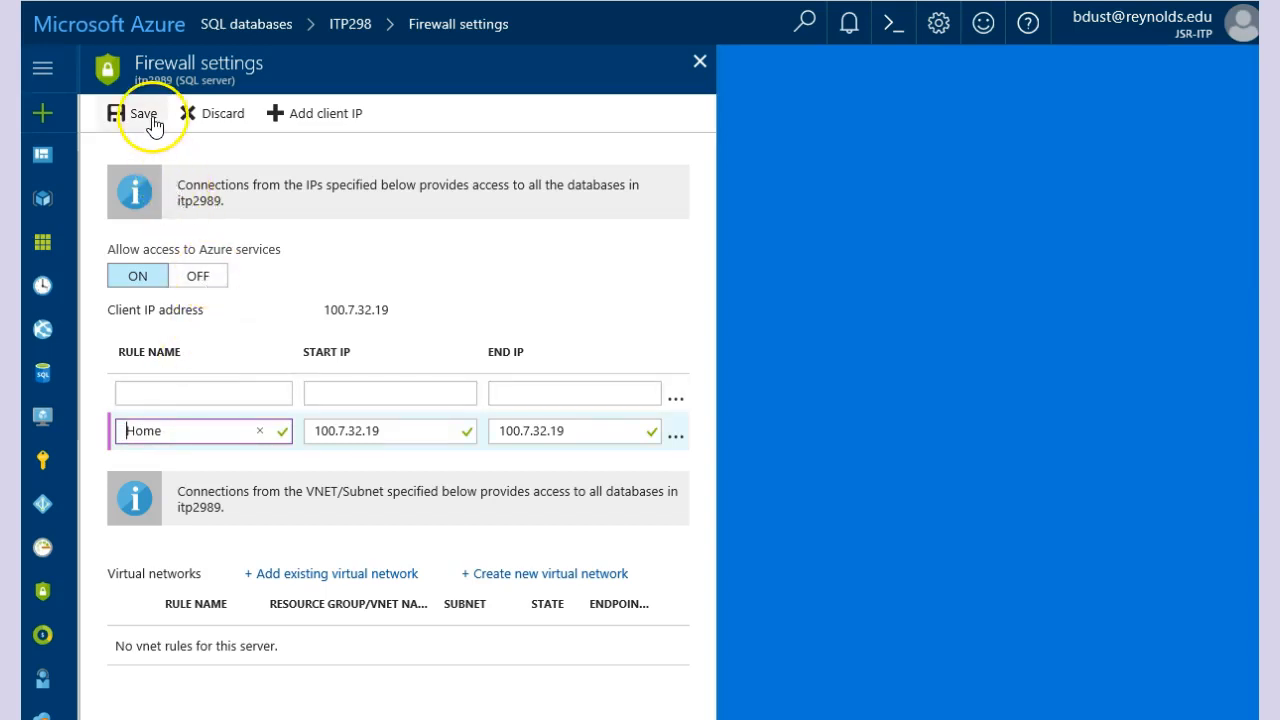
click(140, 116)
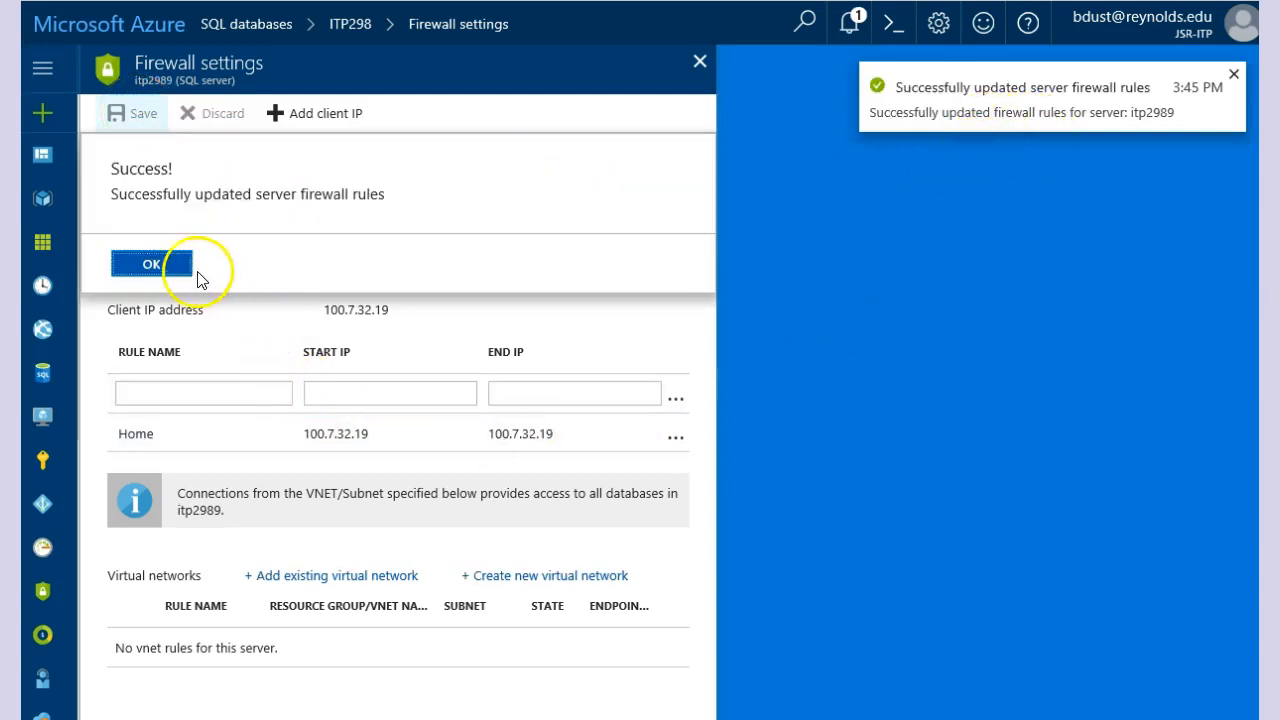
click(158, 267)
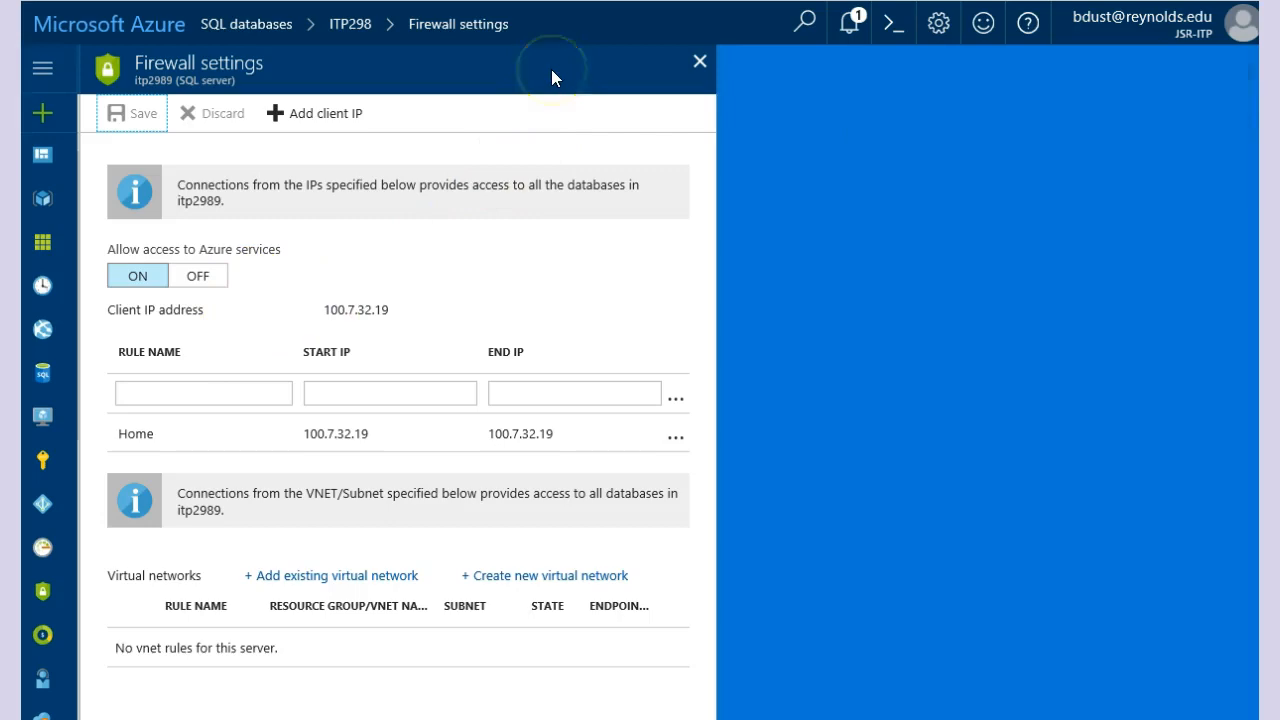
key(alt+Tab)
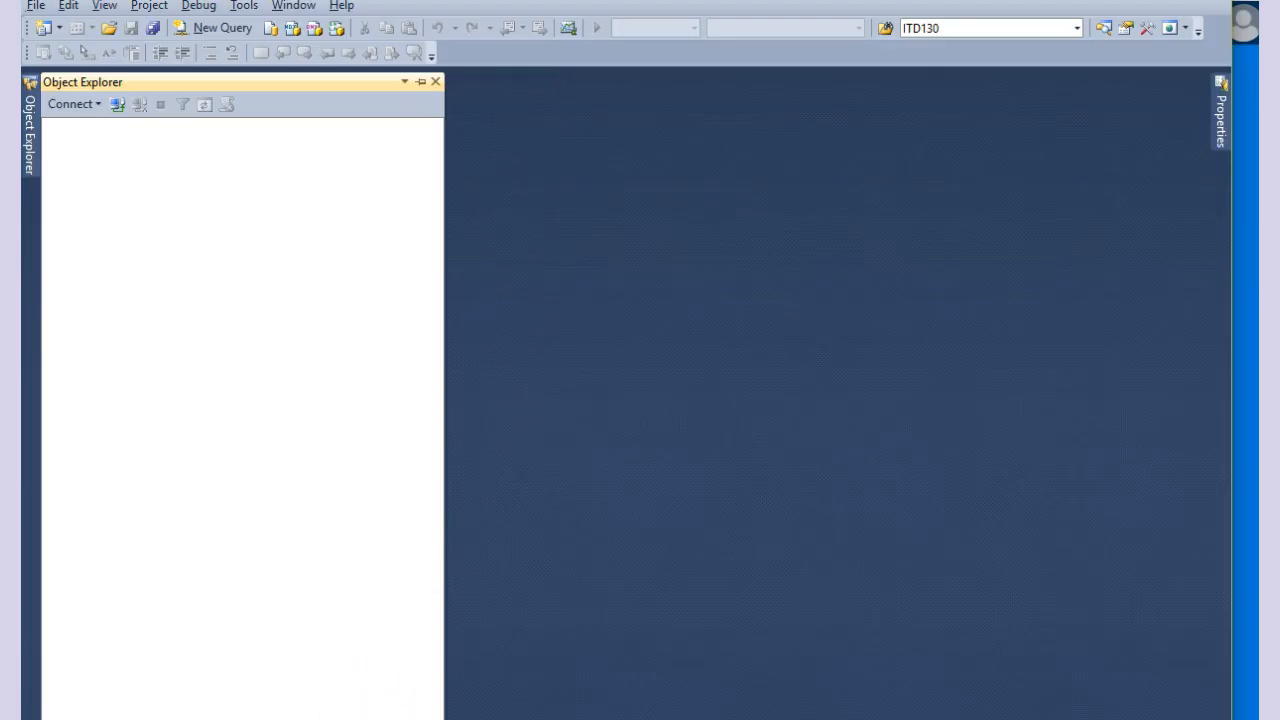
Step: Connect to ITP2989.database.windows.net with a remembered password and select ITP298 under Databases
click(118, 103)
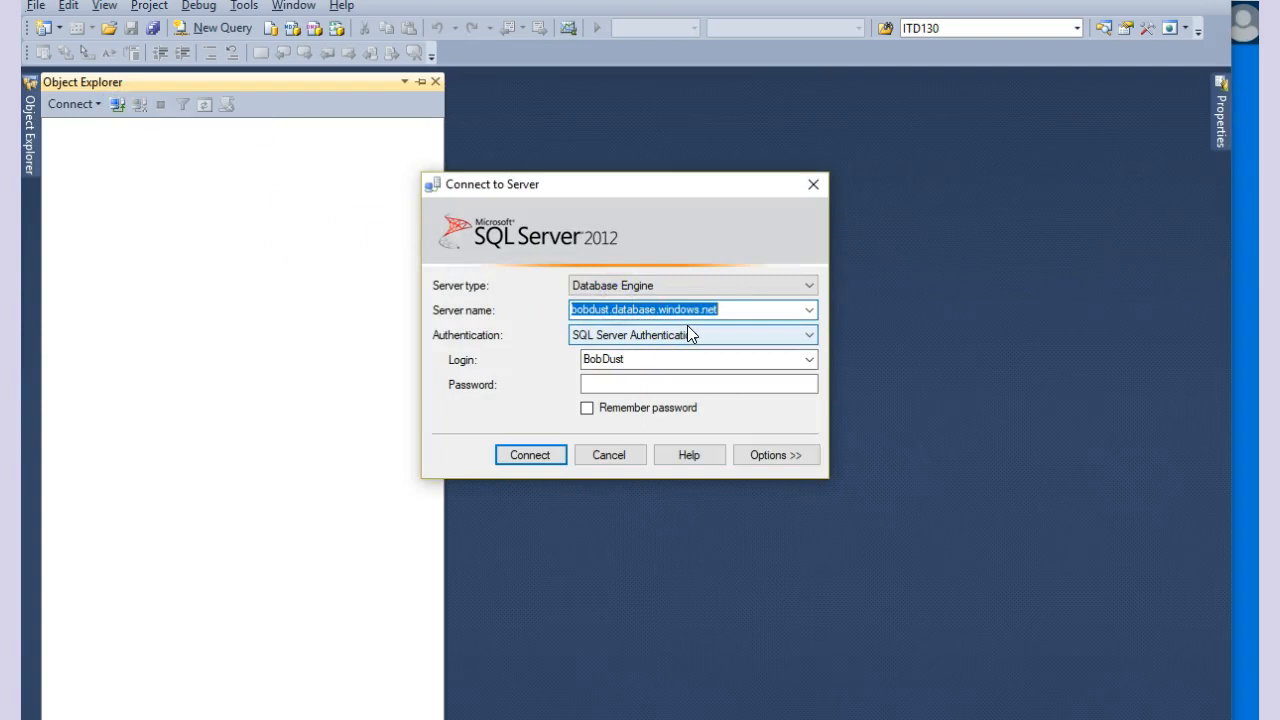
click(740, 309)
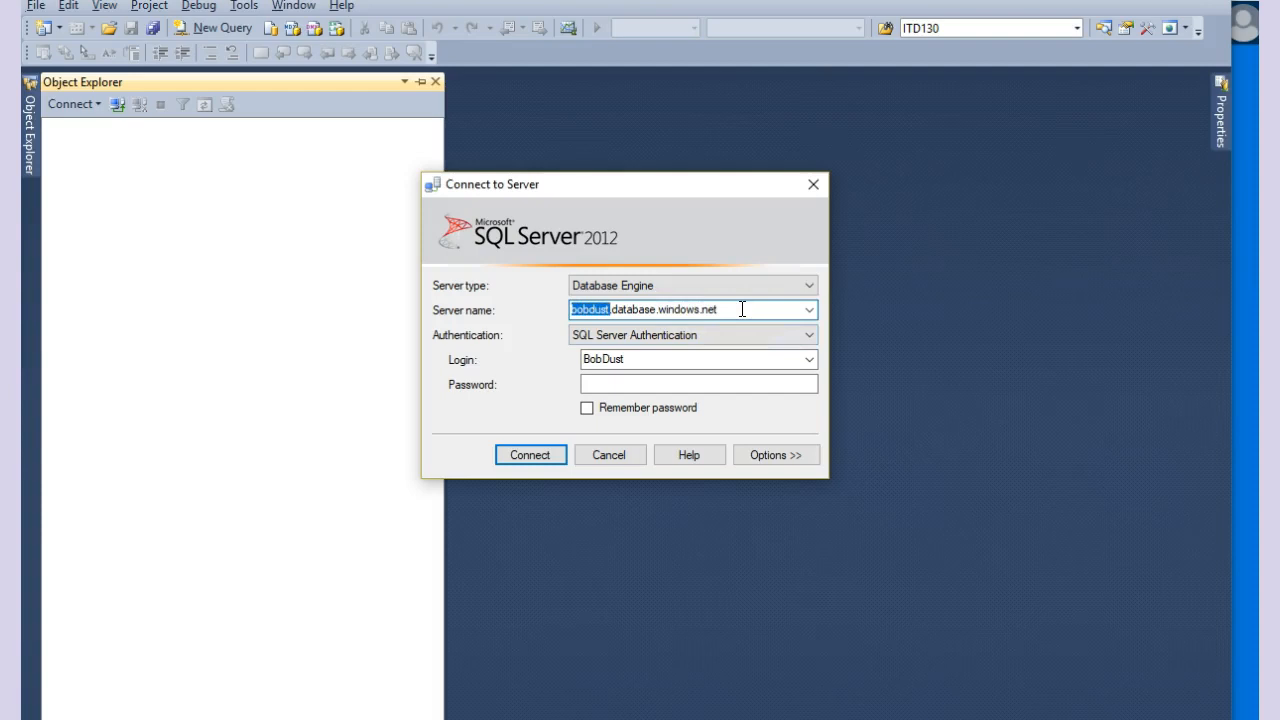
key(BackSpace)
text(ITP2989)
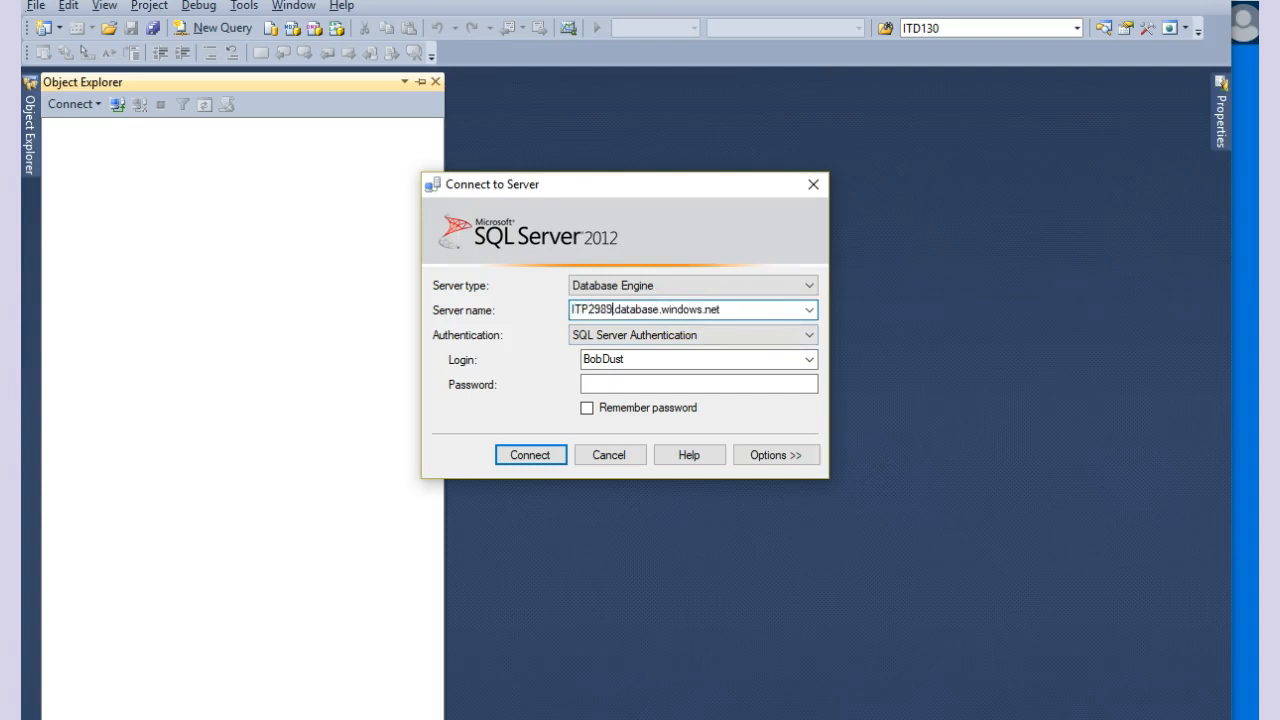
click(652, 383)
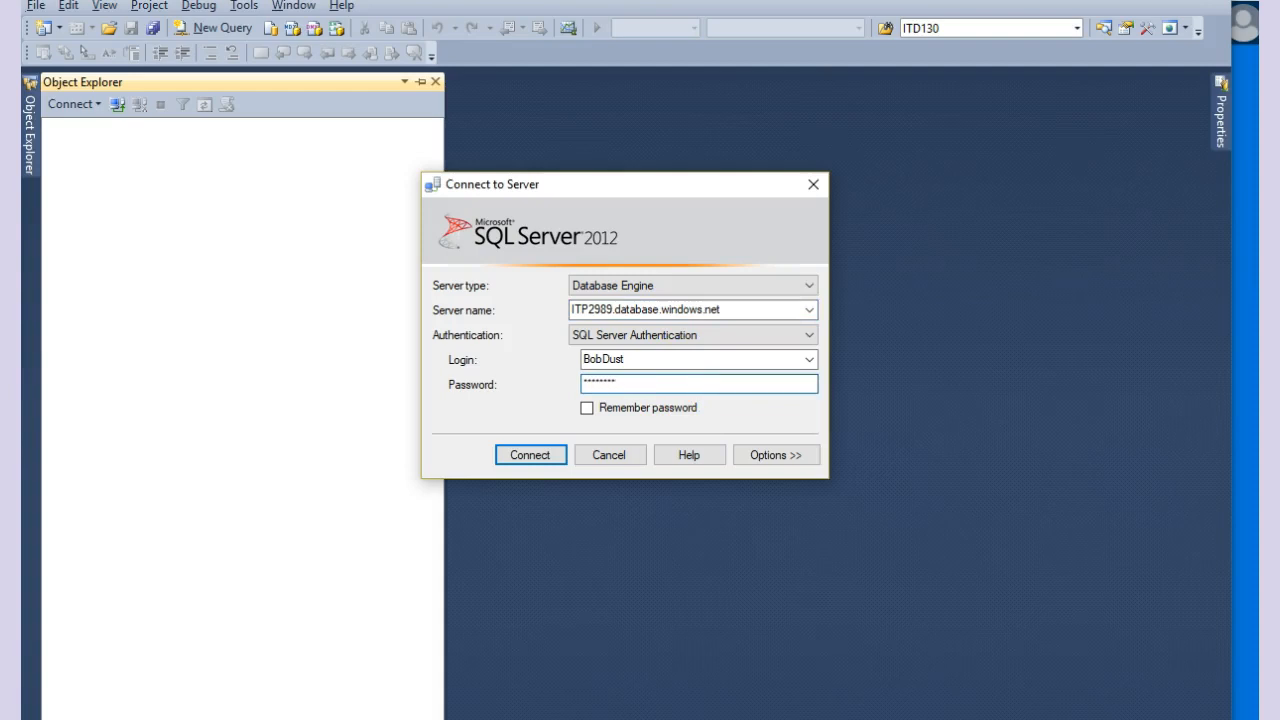
click(587, 408)
click(536, 465)
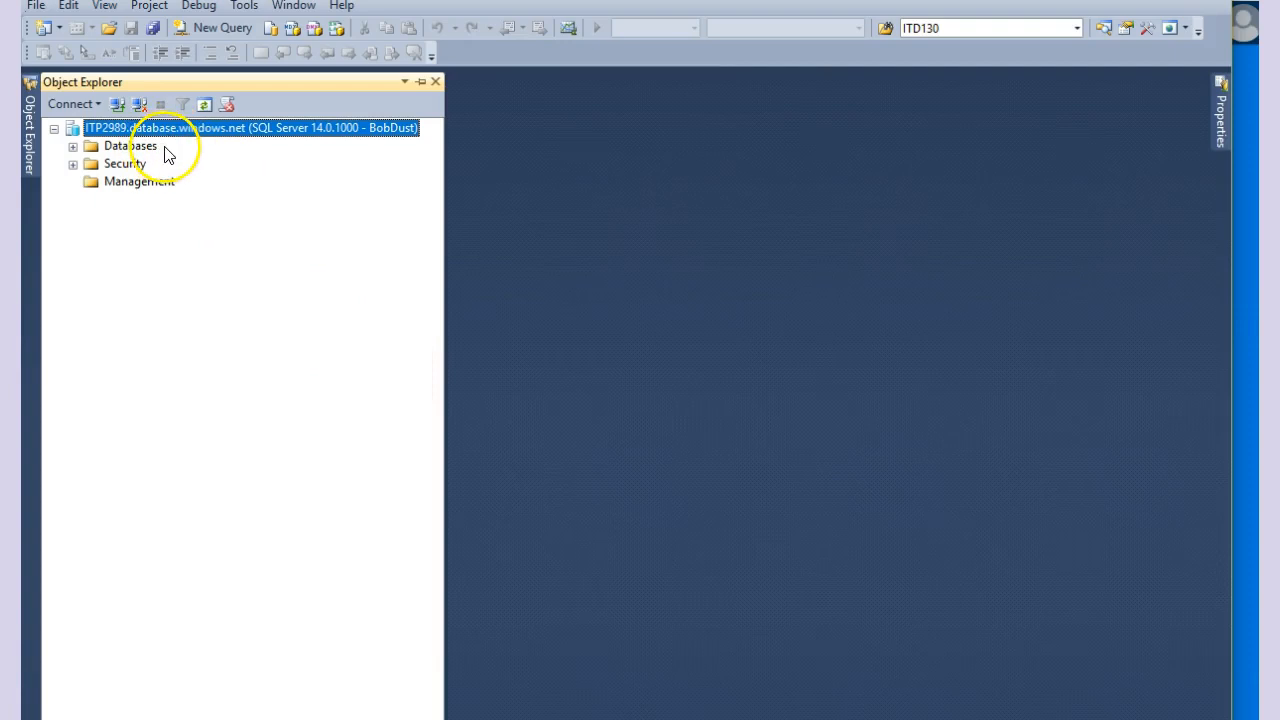
click(73, 147)
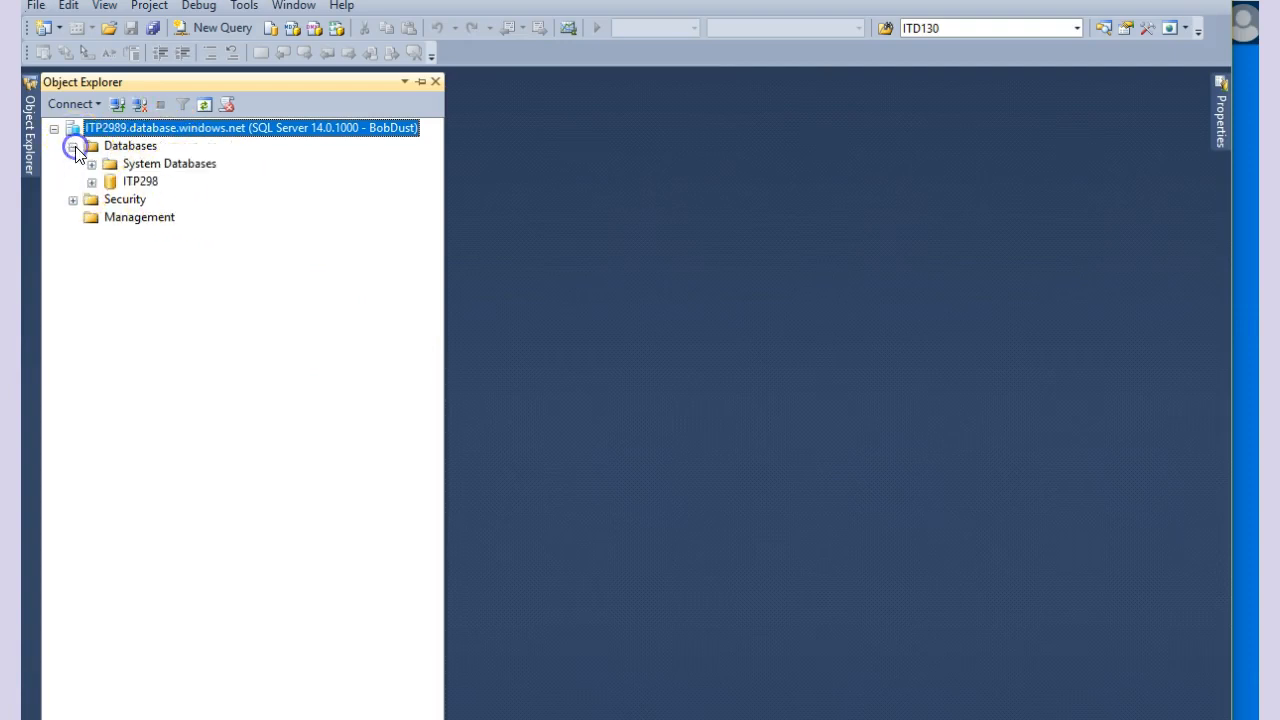
click(141, 183)
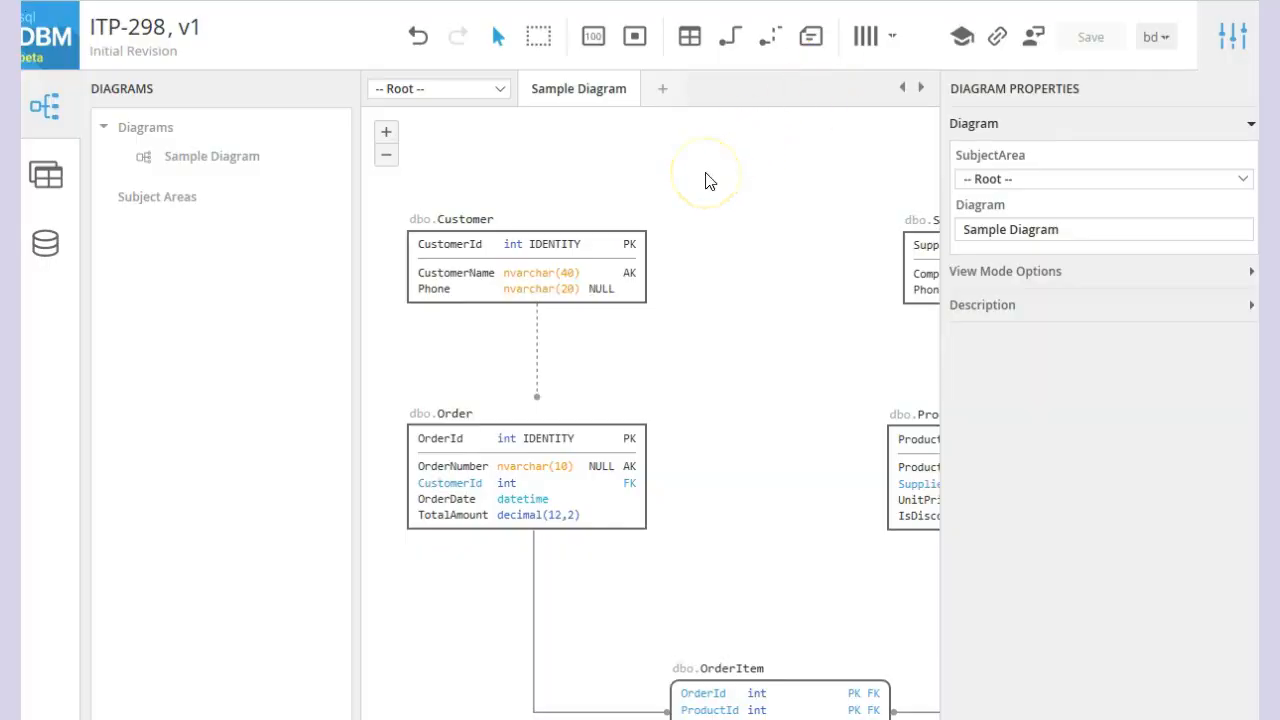
Step: Hide Diagram Properties, nudge the Supplier table slightly, and save the project as ITP-298, v2
click(1233, 36)
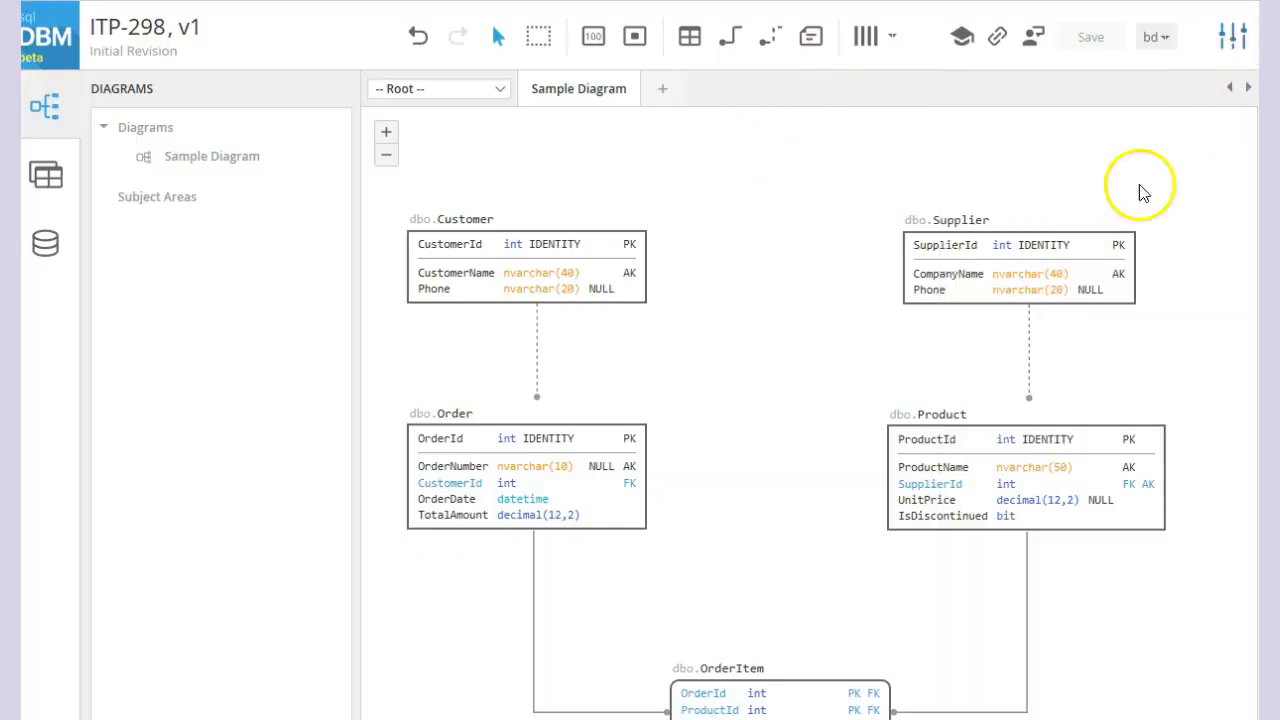
click(757, 213)
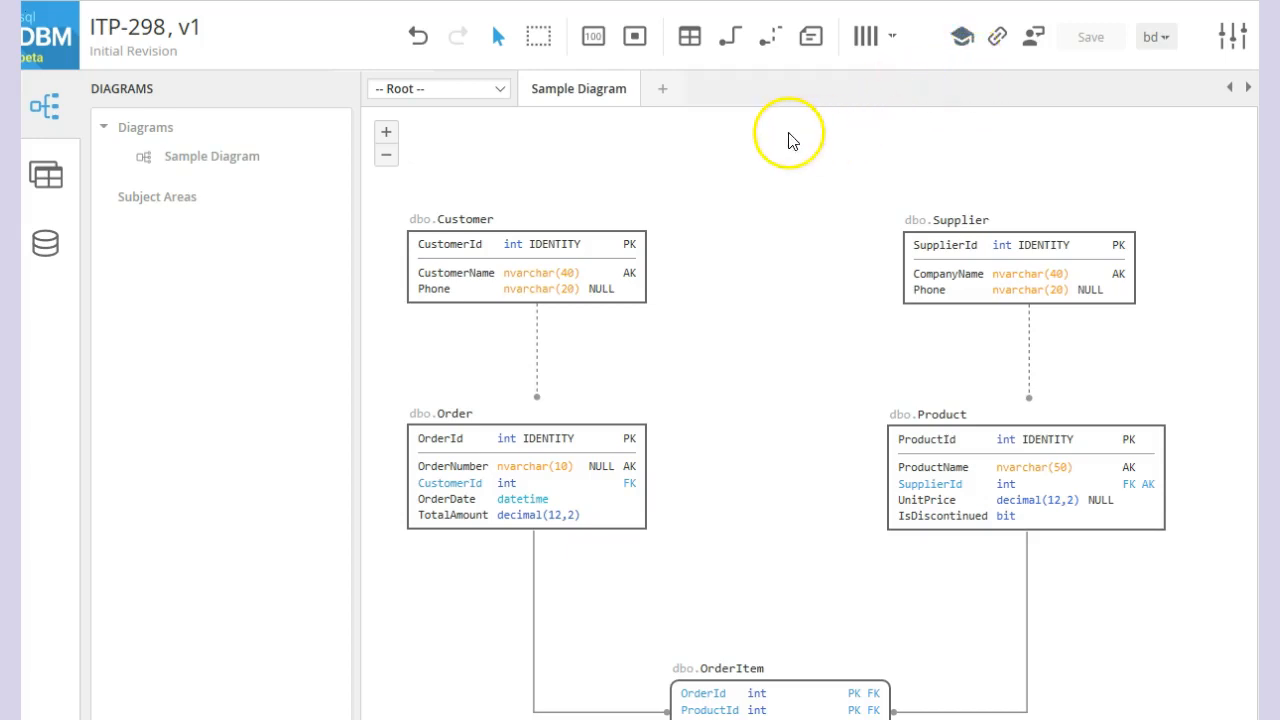
click(985, 224)
mouse_move(981, 224)
mouse_down()
mouse_move(965, 222)
mouse_move(976, 220)
mouse_up()
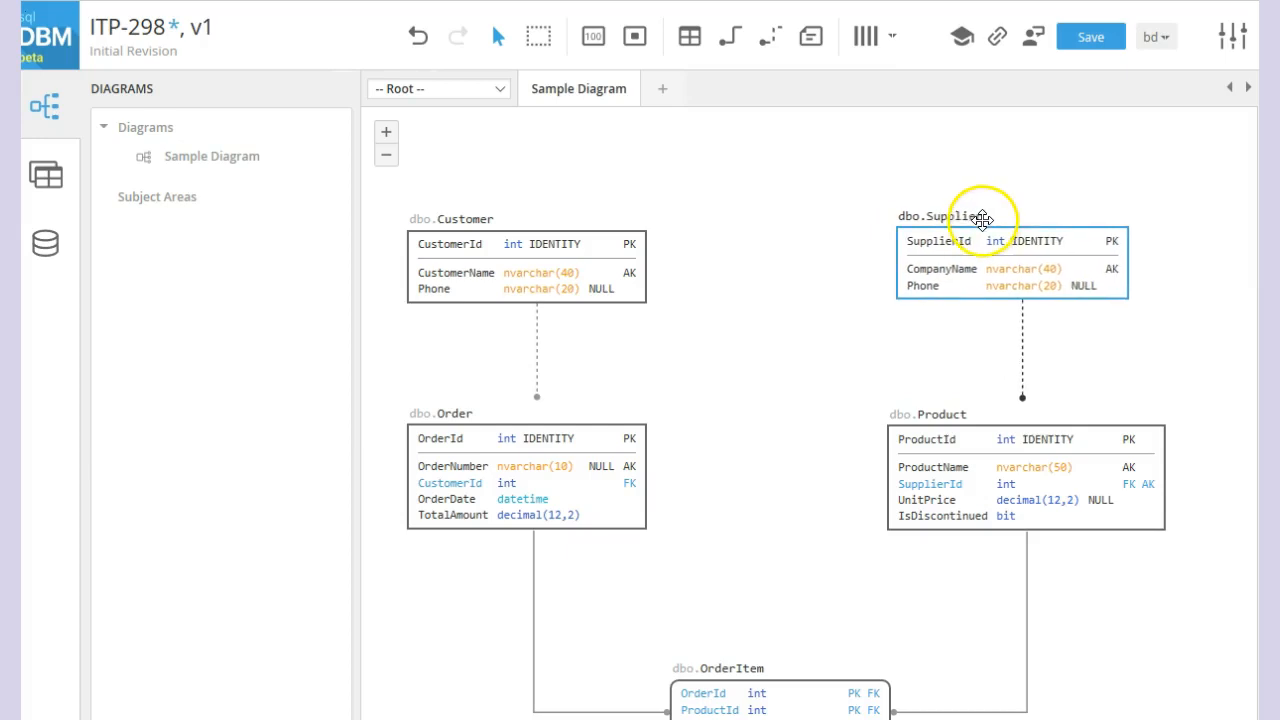
click(1092, 38)
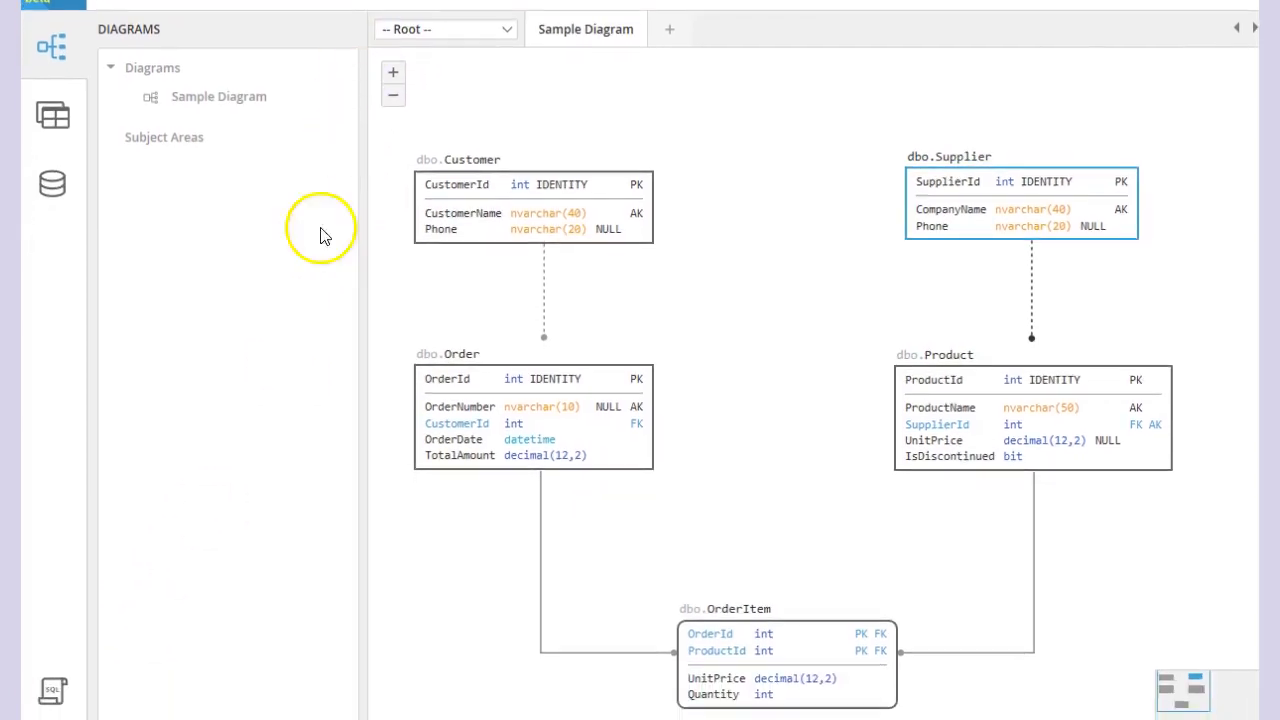
Step: Forward-engineer a Microsoft SQL Server CREATE TABLE script covering all five tables
click(55, 688)
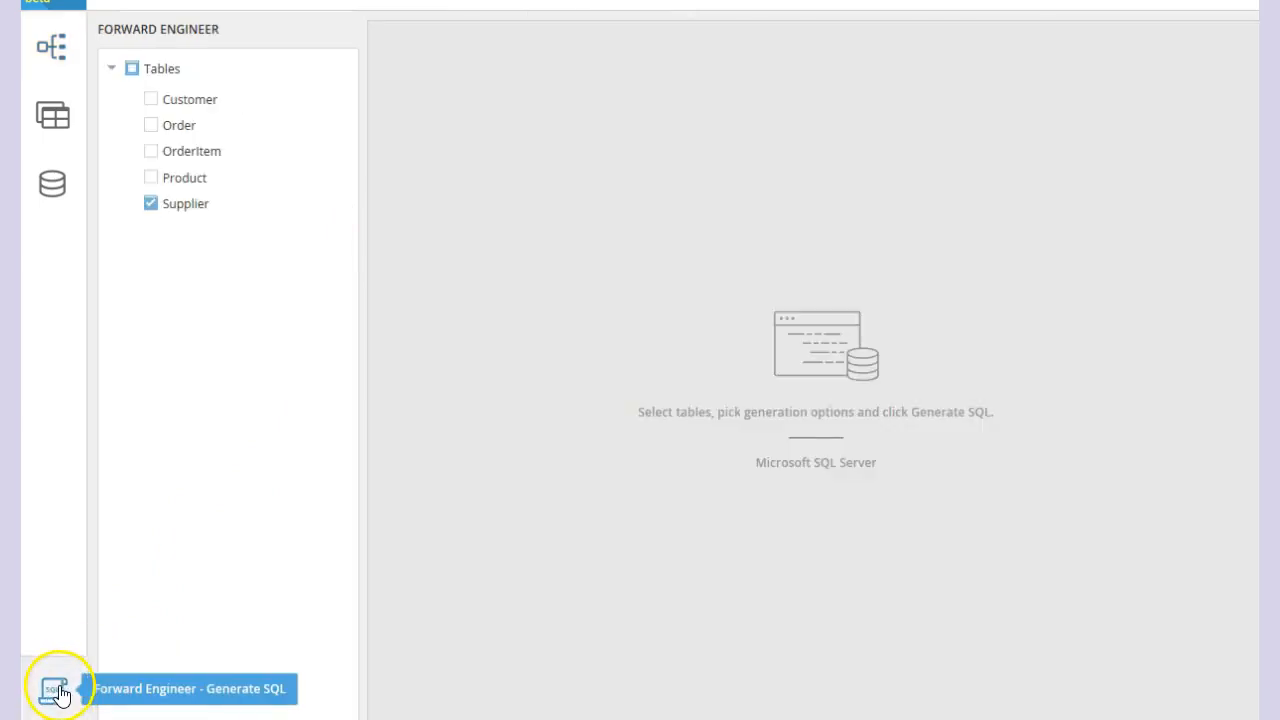
click(133, 69)
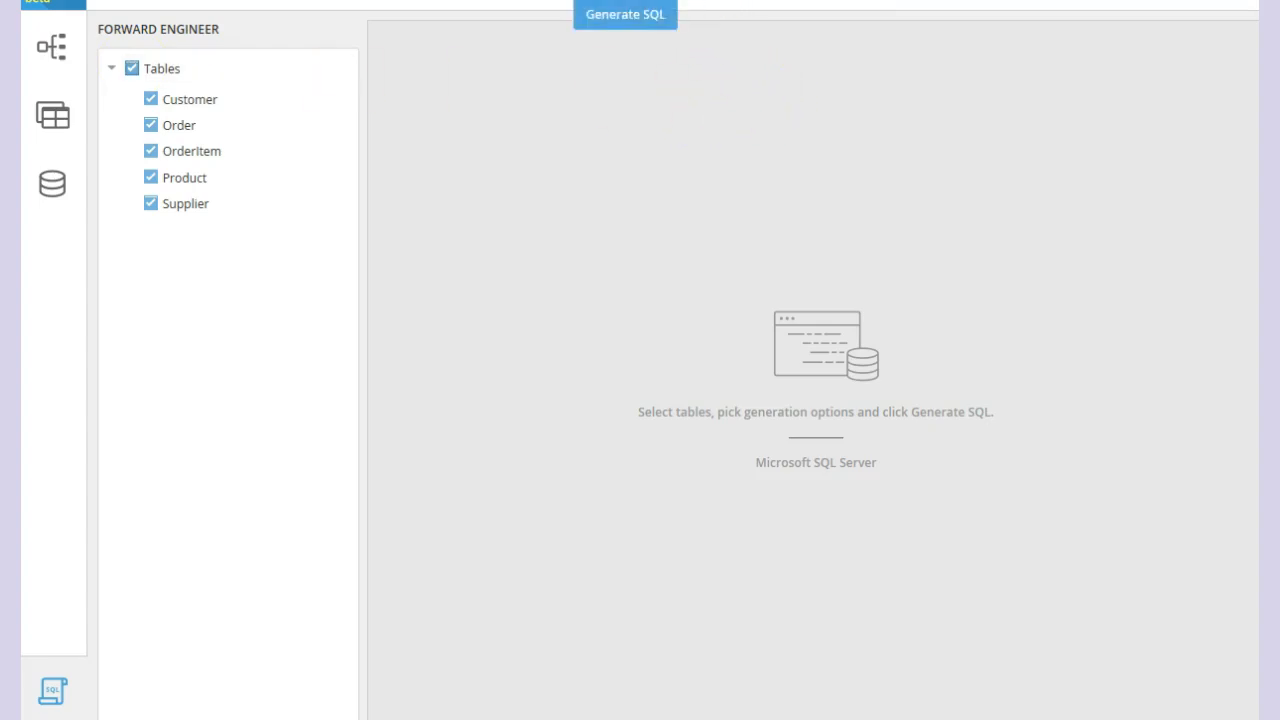
click(625, 15)
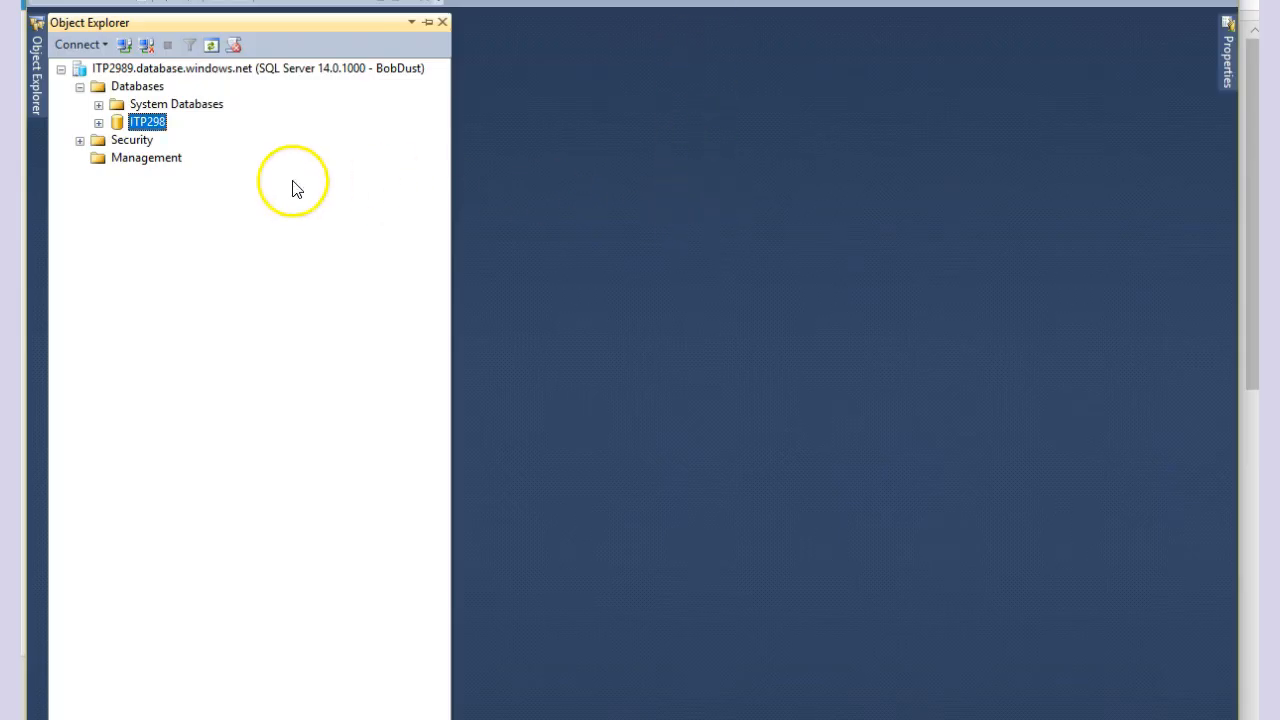
Step: Paste the SqlDBM script into a new query on ITP298 and execute it successfully
right_click(113, 123)
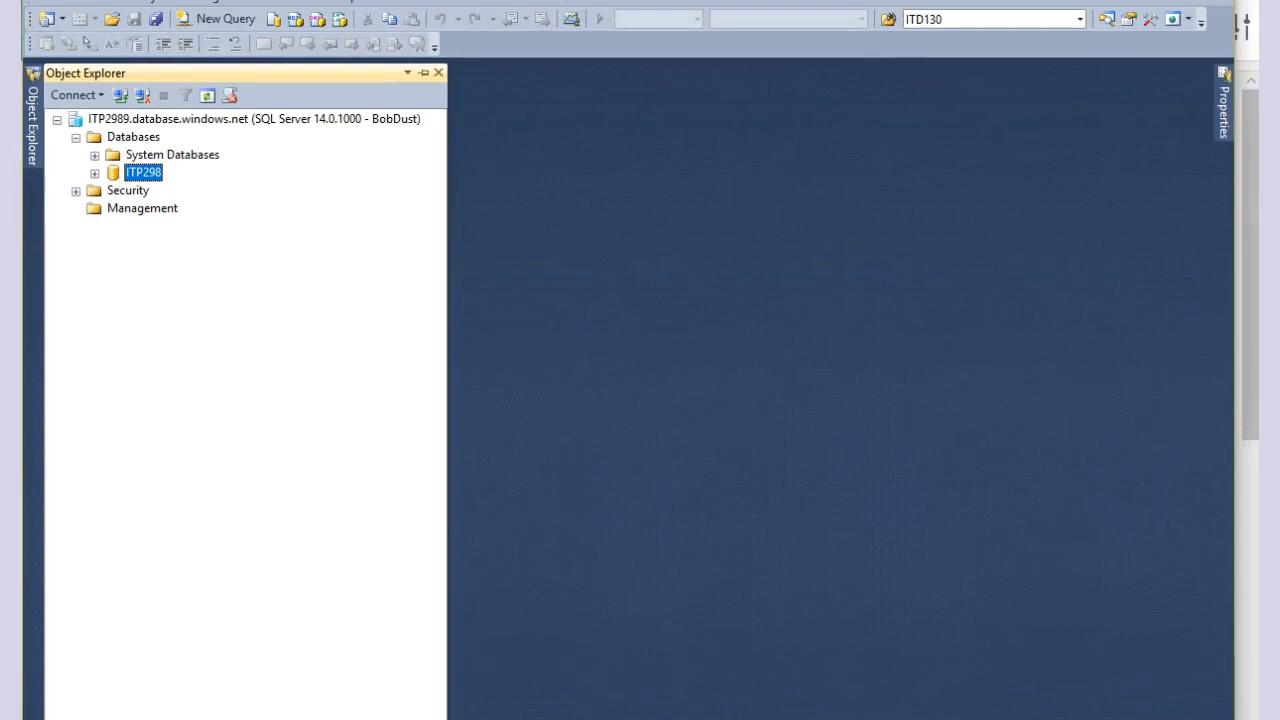
click(220, 29)
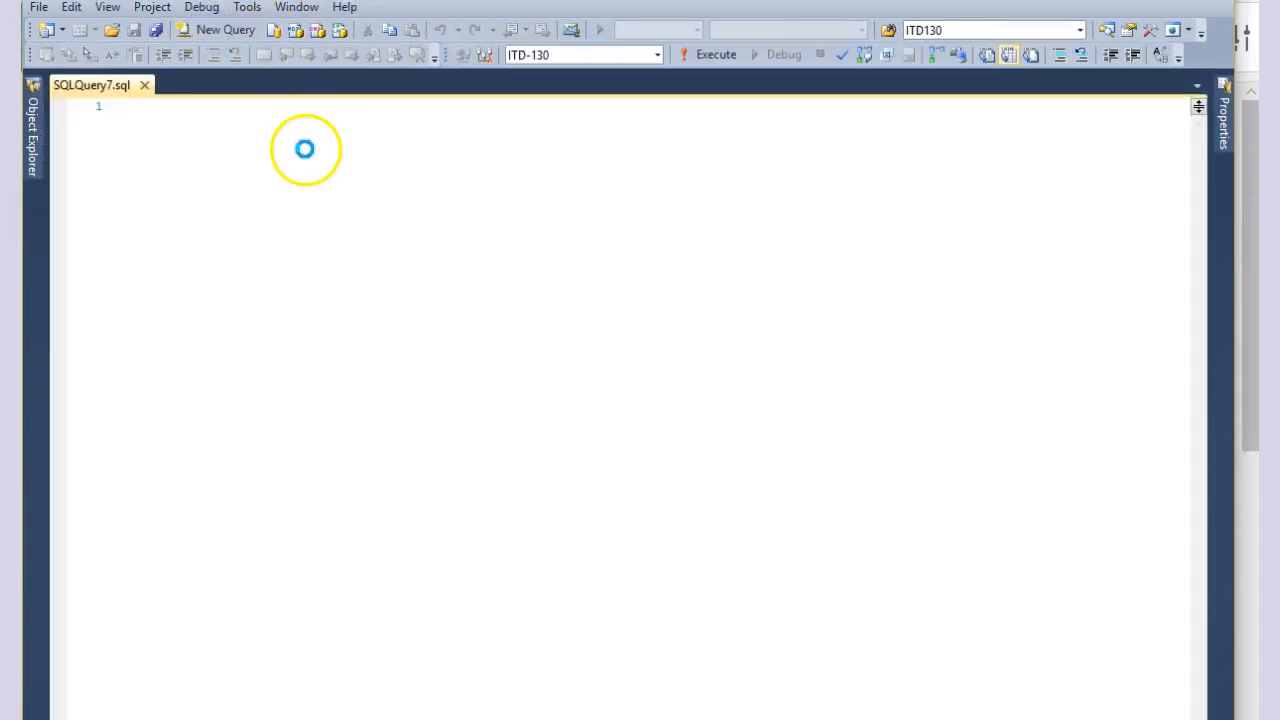
key(ctrl+v)
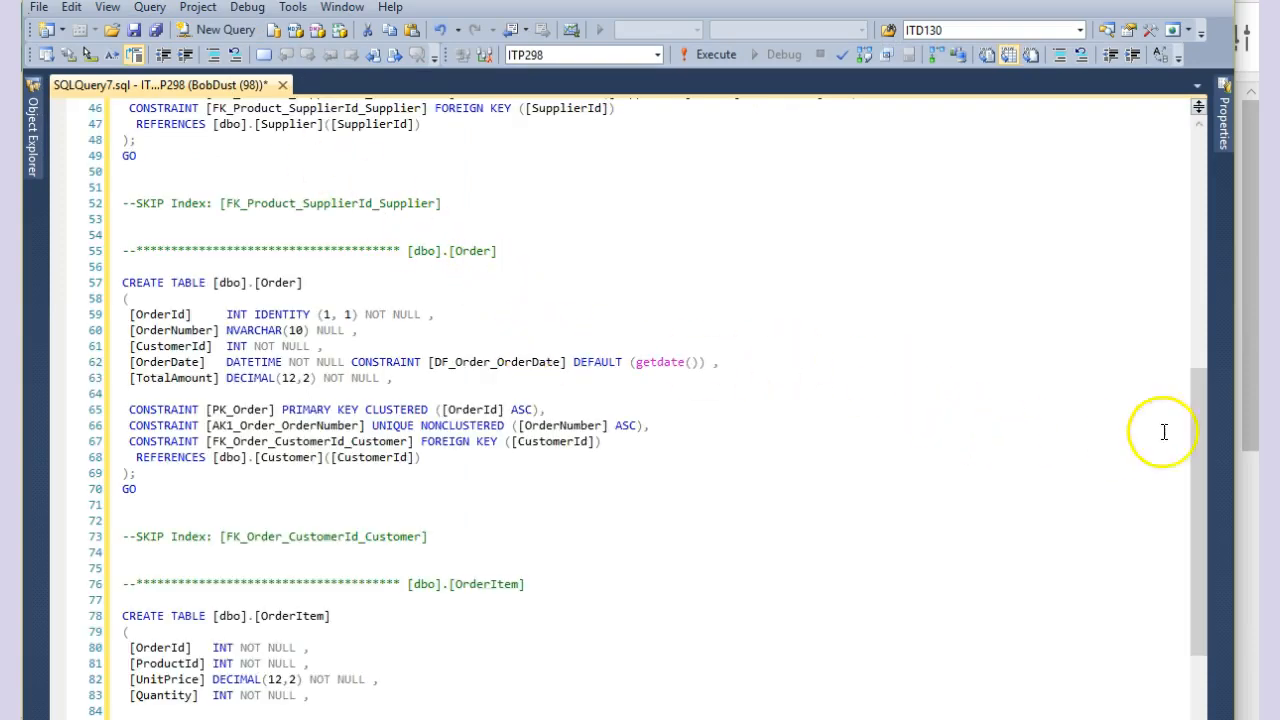
drag(1206, 393, 1177, 117)
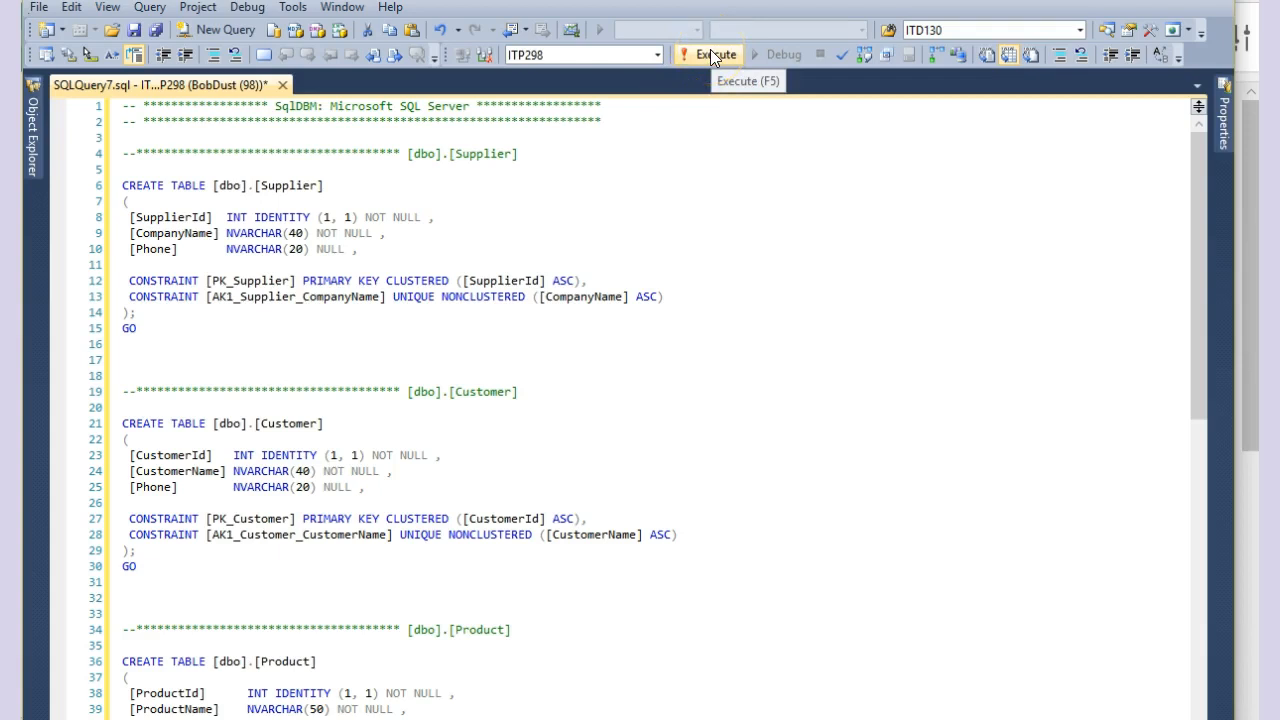
click(562, 52)
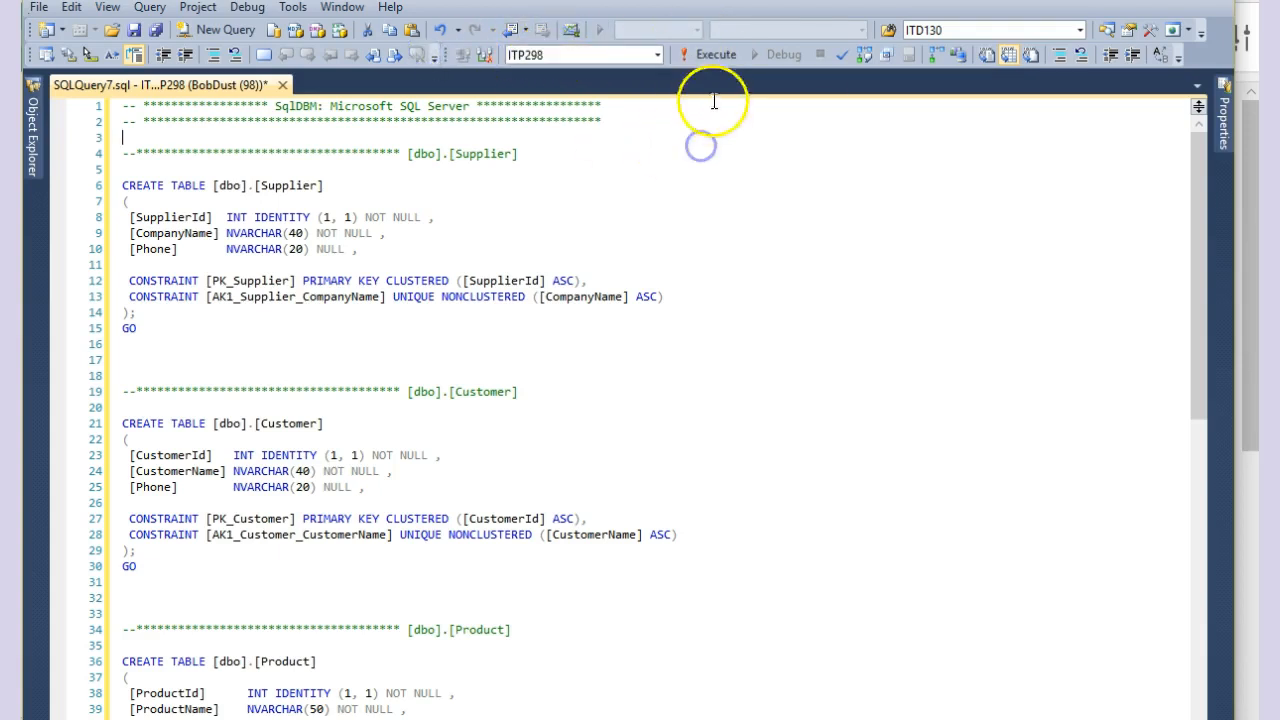
click(710, 60)
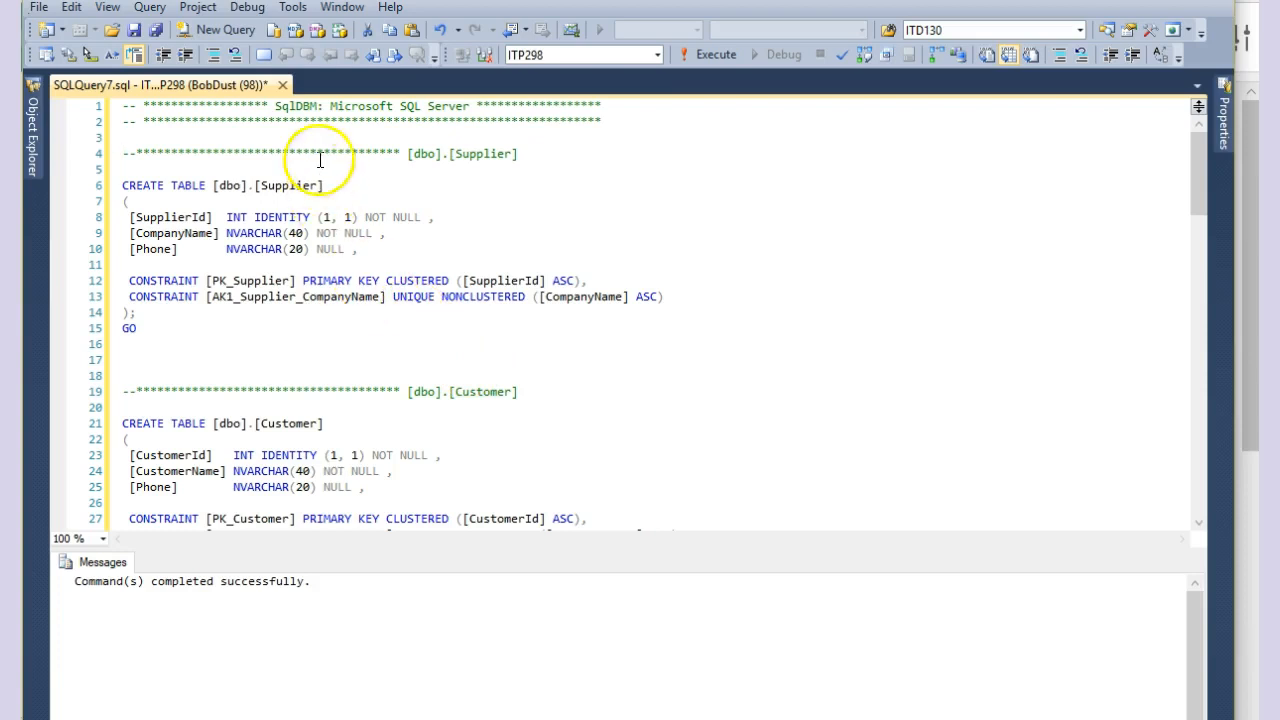
Step: Discard the unsaved query and expand ITP298's Tables to list Customer, Order, OrderItem, Product, Supplier
click(284, 85)
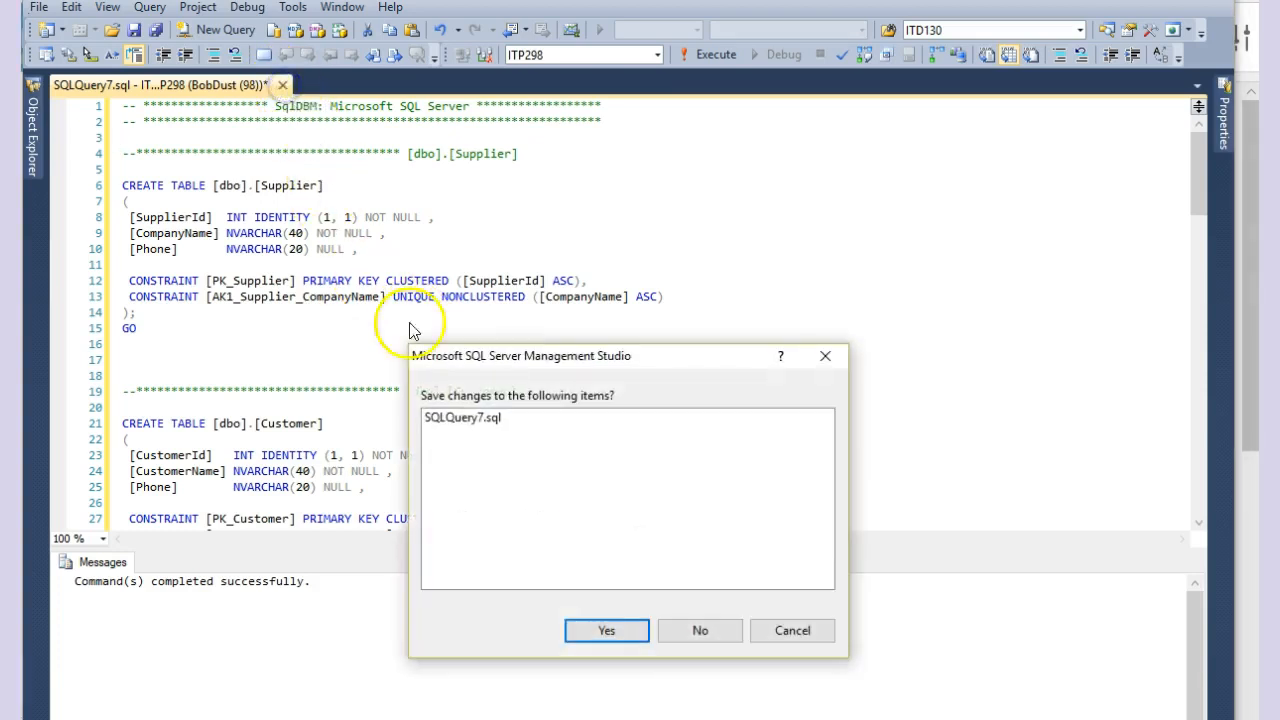
click(690, 629)
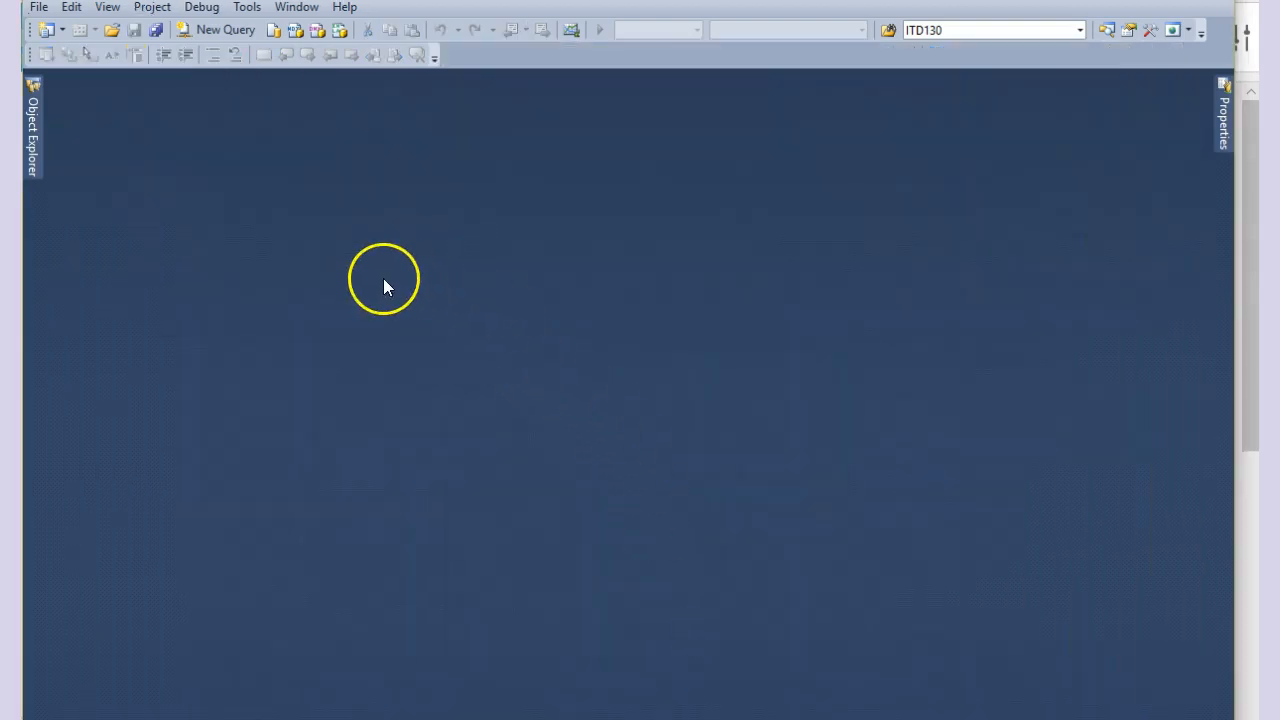
click(31, 130)
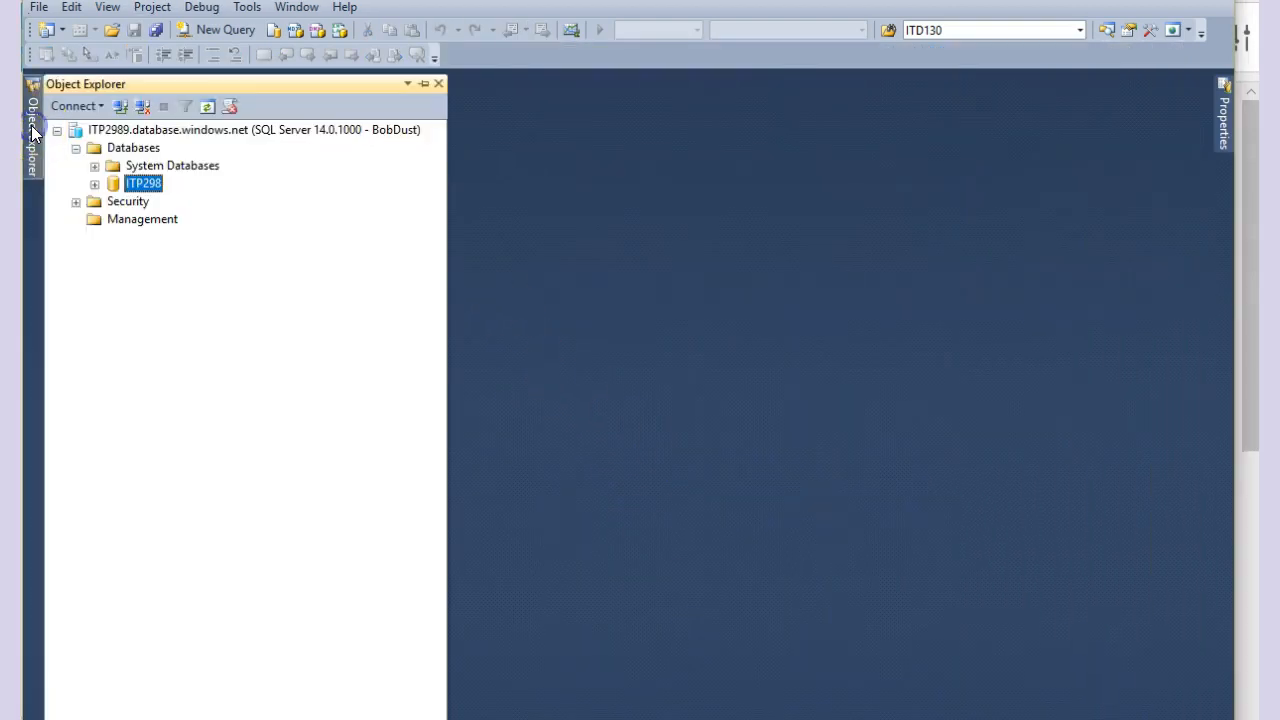
click(94, 184)
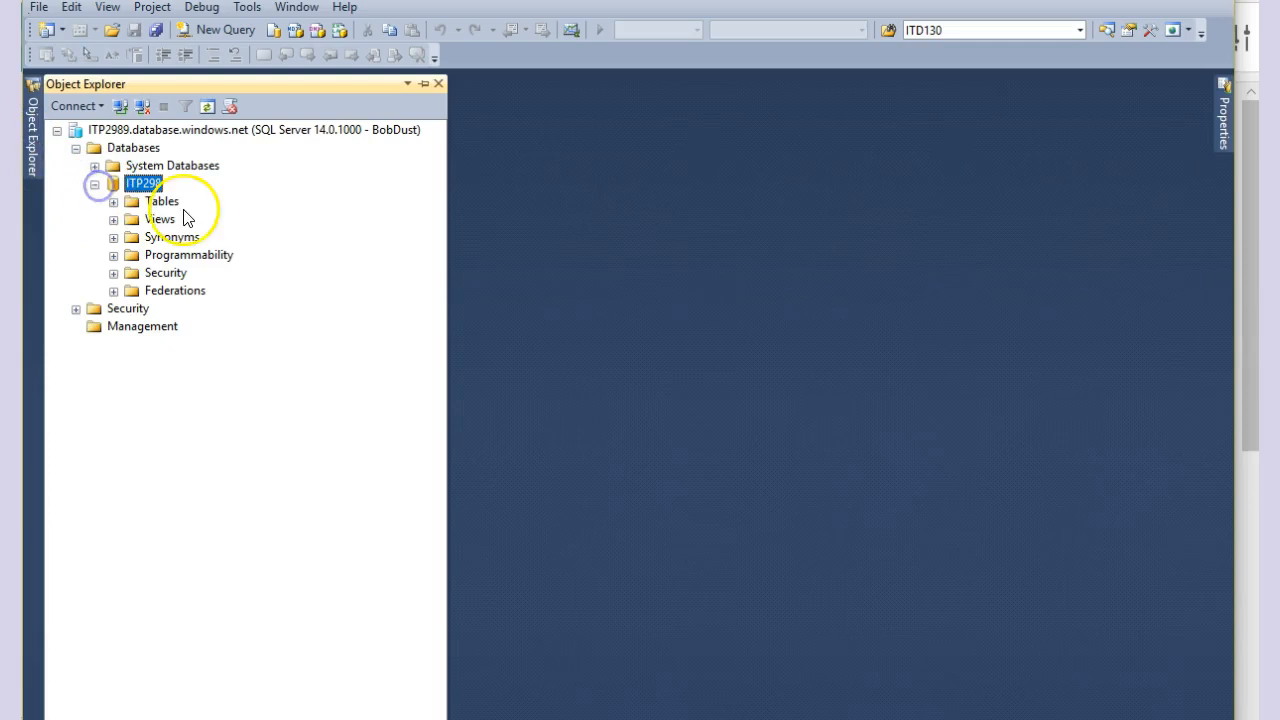
click(112, 202)
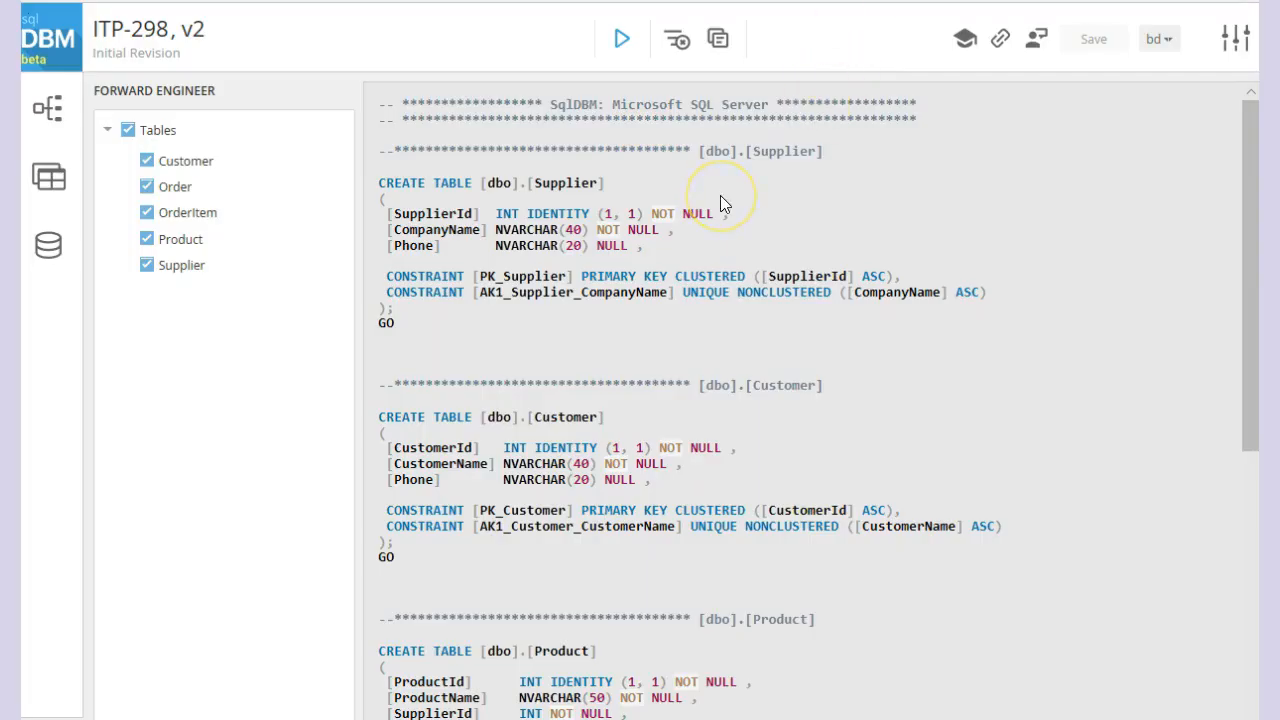
Step: Close the Azure firewall settings to return to the ITP298 database overview on server itp2989
key(alt+Tab)
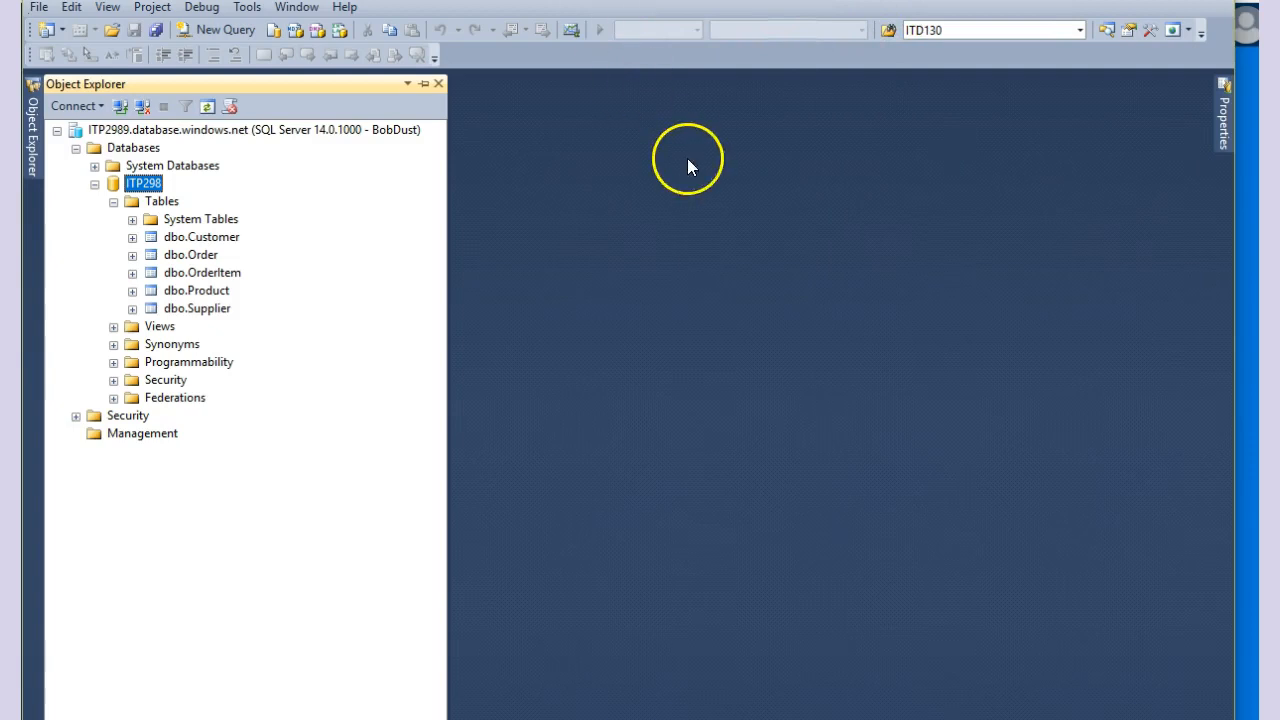
key(alt+Tab)
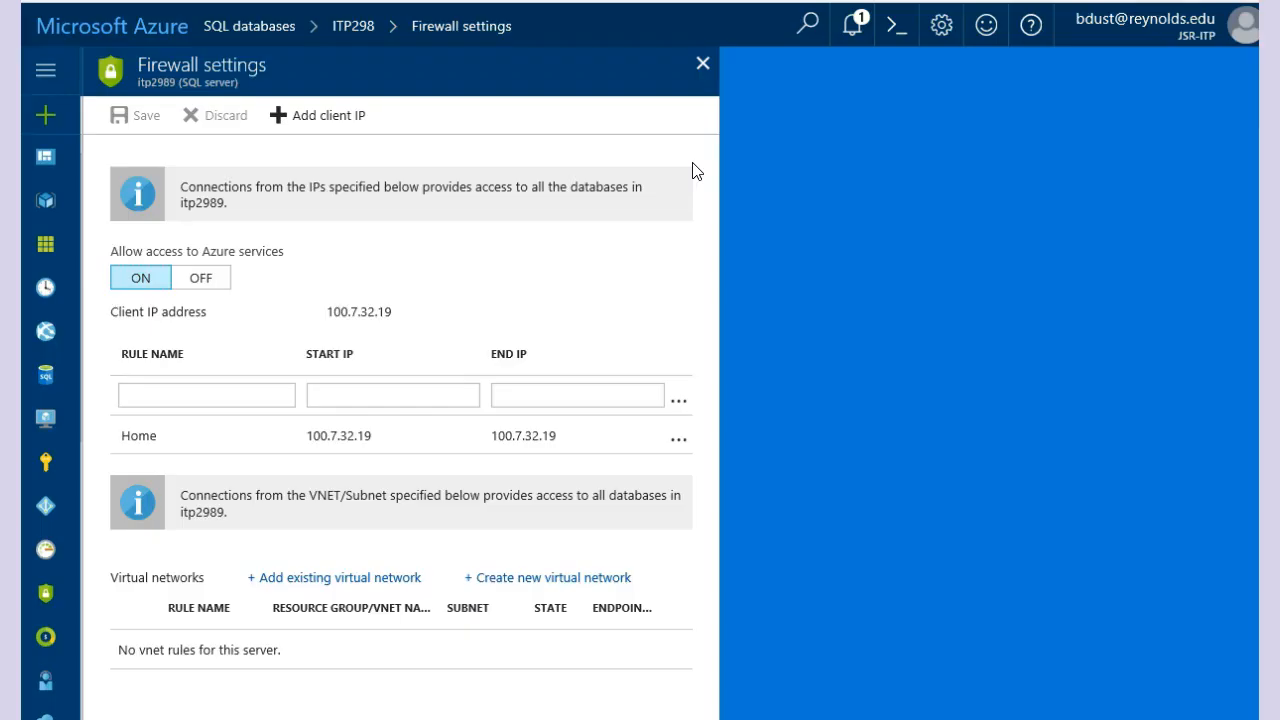
click(703, 63)
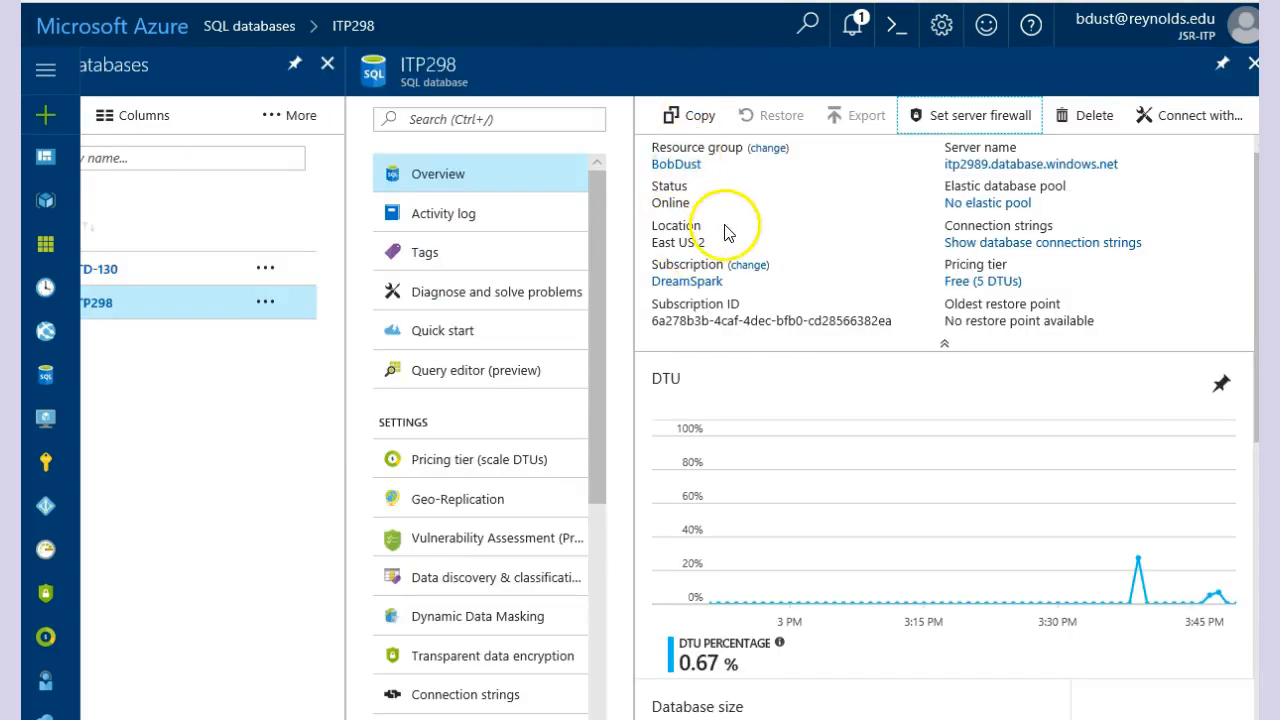